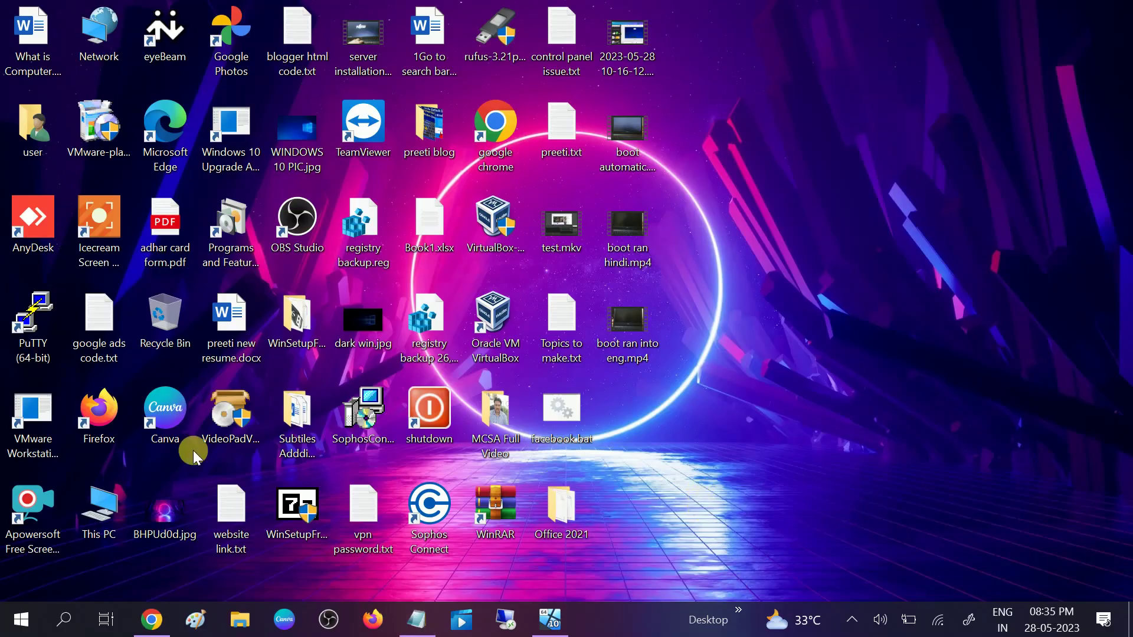
# Step: Reach Additional troubleshooters from Troubleshoot settings and expand the Windows Update entry
pyautogui.click(62, 624)
pyautogui.write('t')
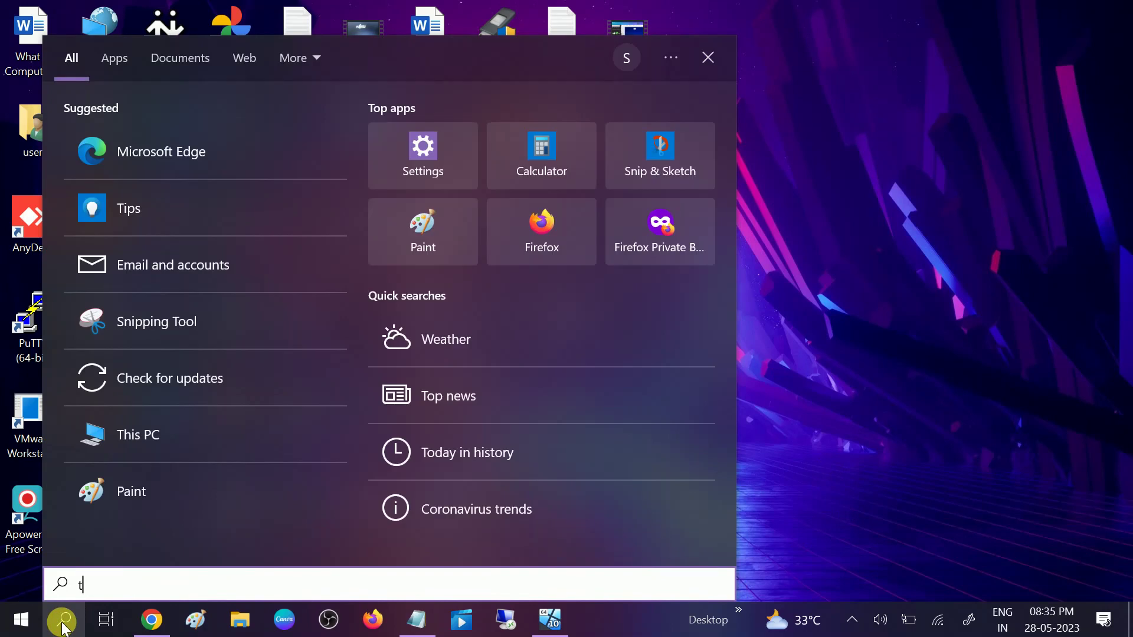
pyautogui.write('ro')
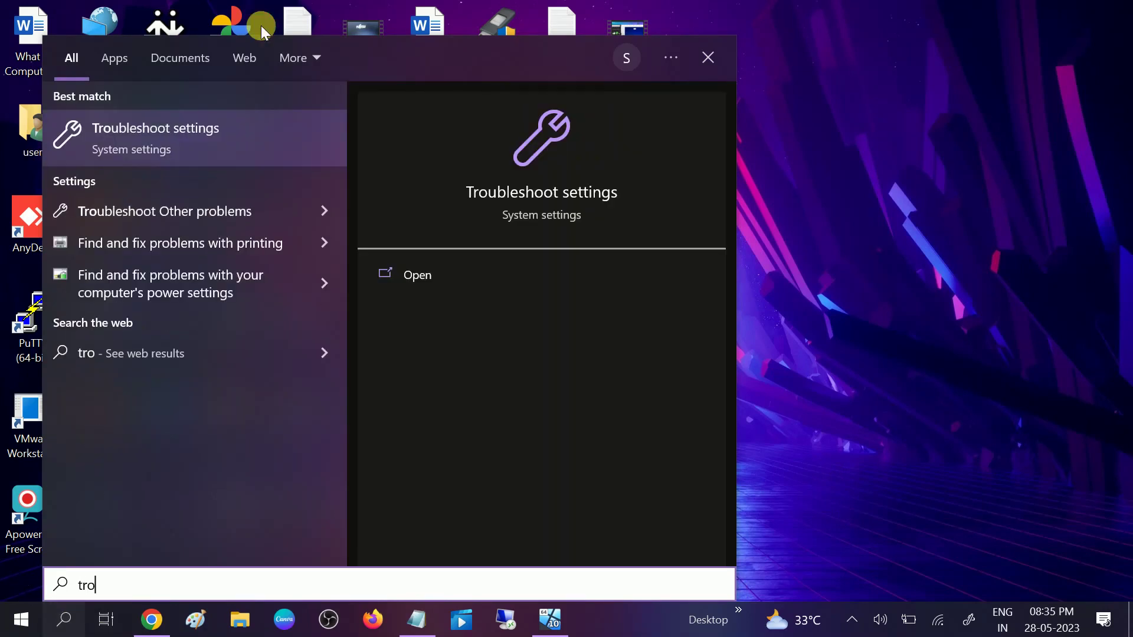
pyautogui.click(177, 140)
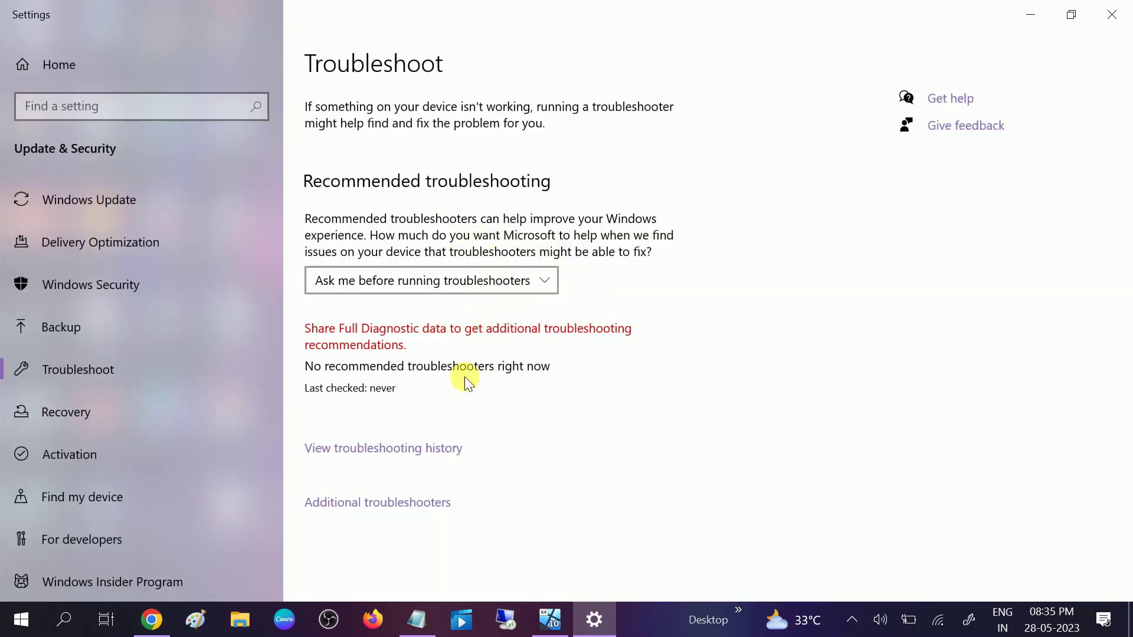
pyautogui.click(355, 505)
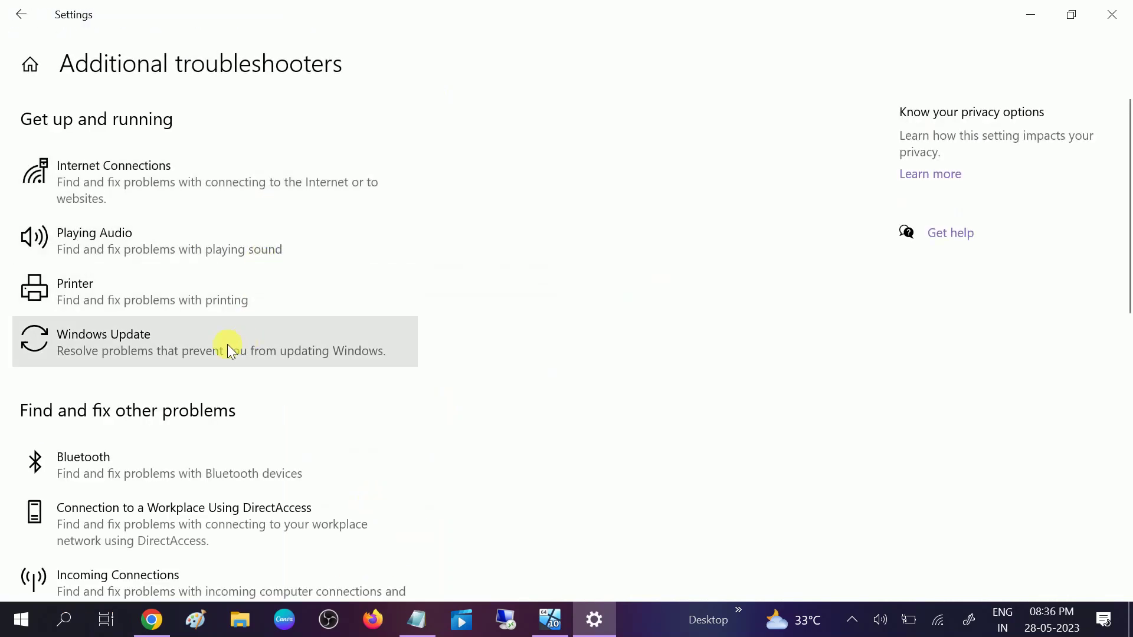
pyautogui.click(158, 343)
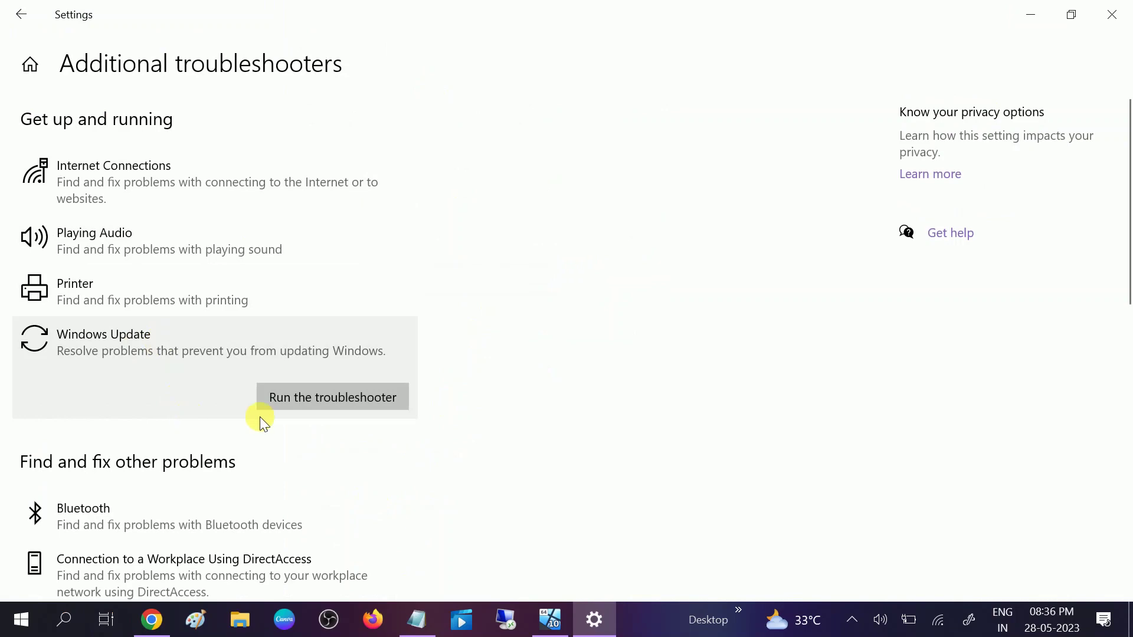
# Step: Run the Windows Update troubleshooter, close its no-problem-found results and close Settings
pyautogui.click(311, 396)
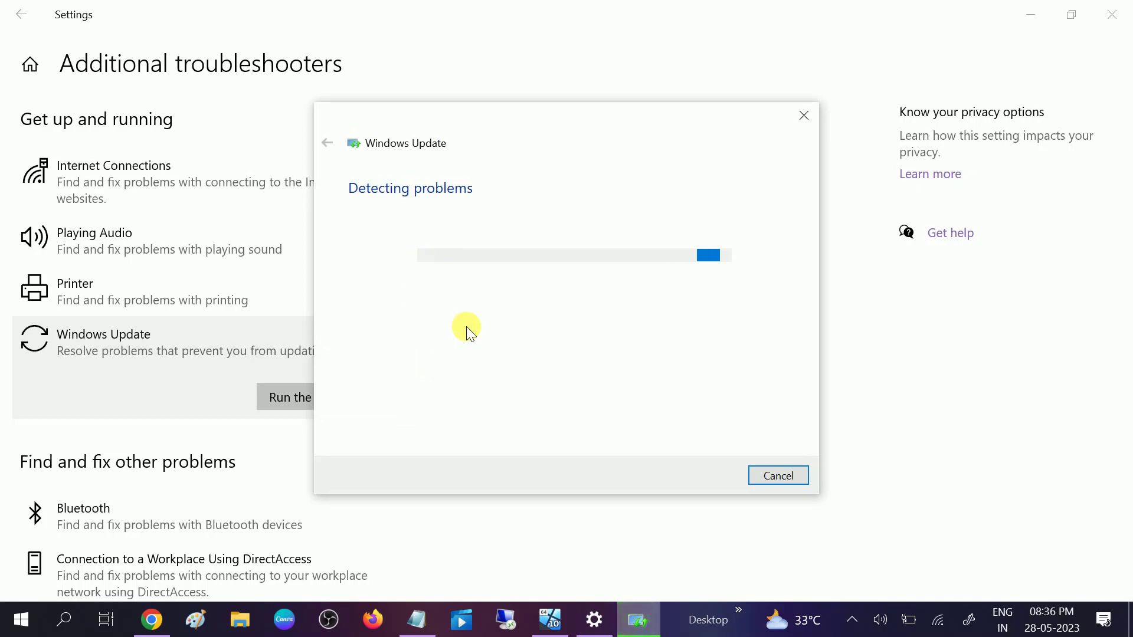
pyautogui.scroll(-3, 213, 355)
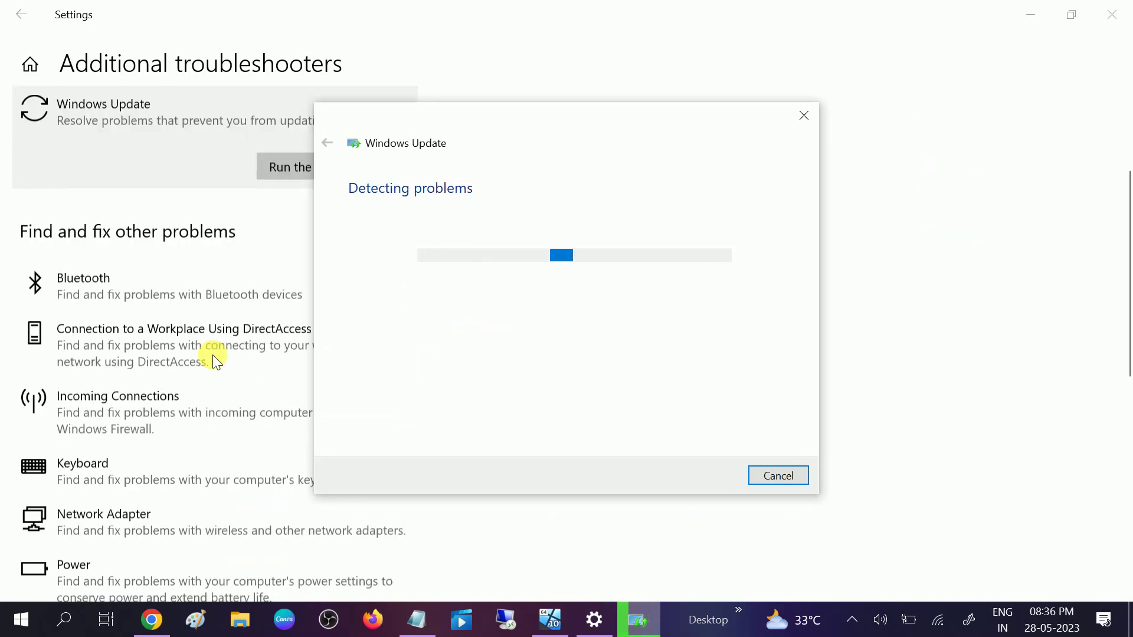
pyautogui.scroll(-2, 213, 355)
pyautogui.scroll(-2, 212, 355)
pyautogui.scroll(-2, 212, 355)
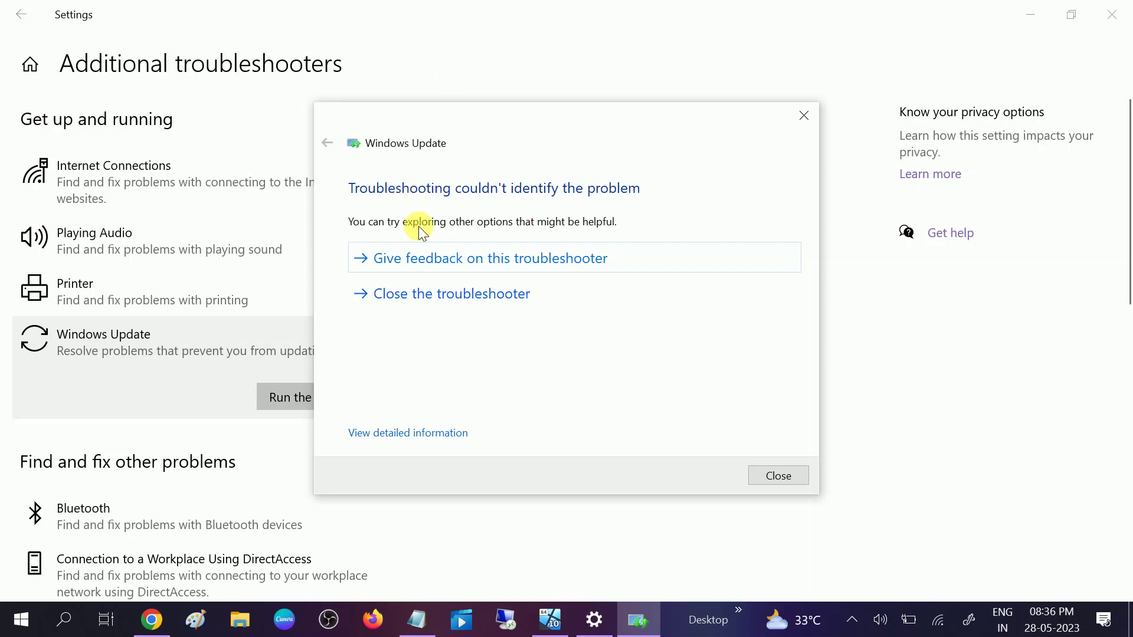
pyautogui.click(779, 477)
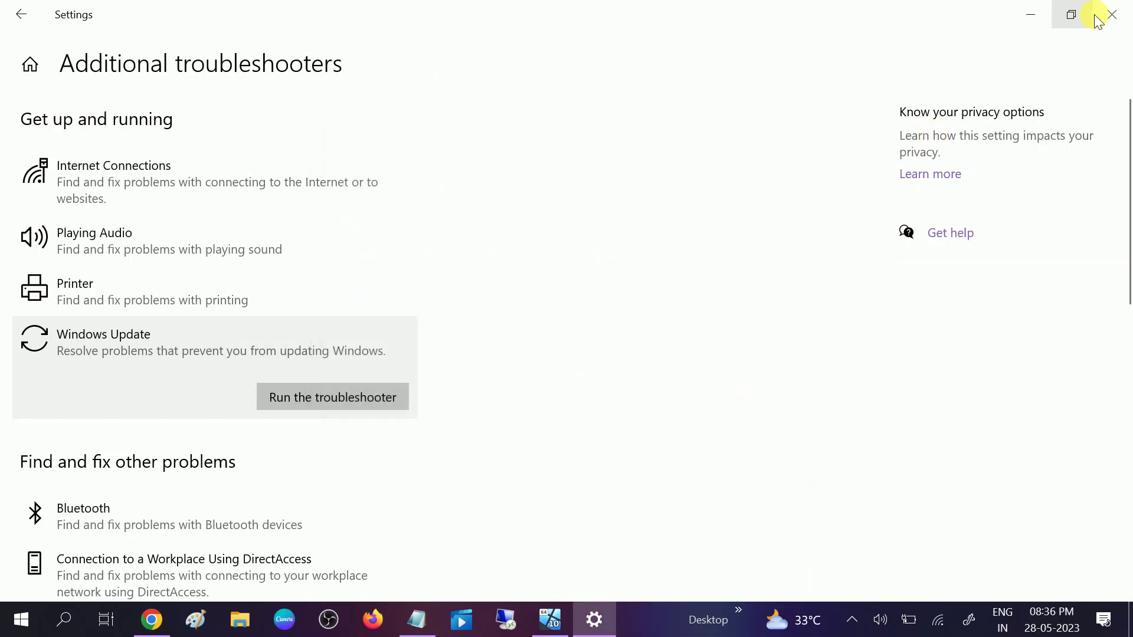
pyautogui.click(1112, 15)
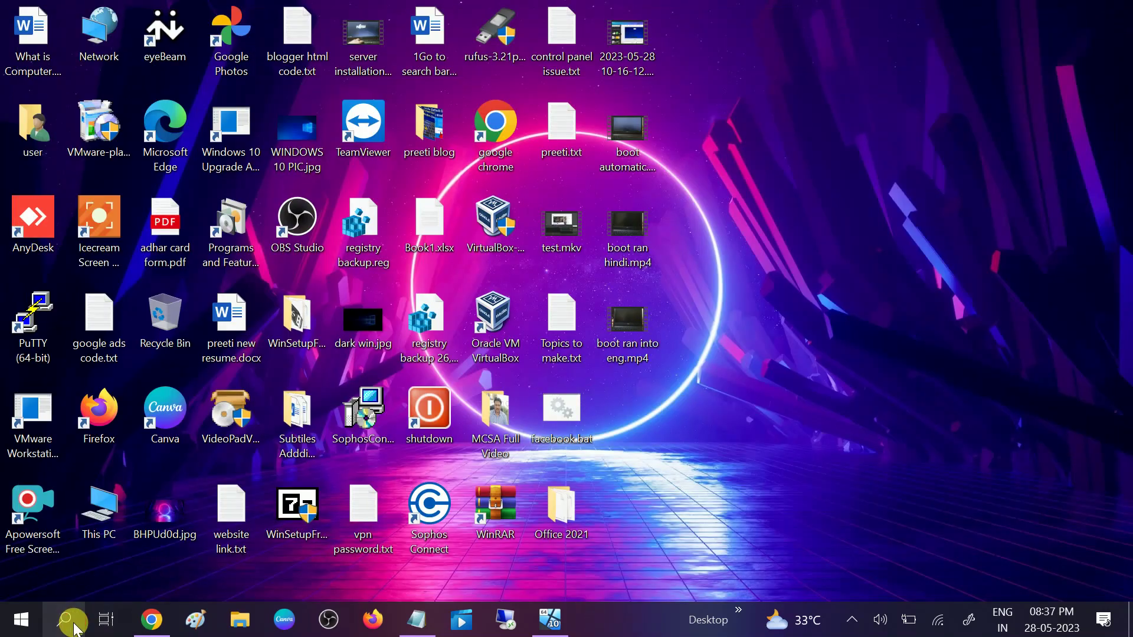
# Step: Launch Command Prompt as administrator via search and maximize it
pyautogui.click(69, 620)
pyautogui.write('cmd')
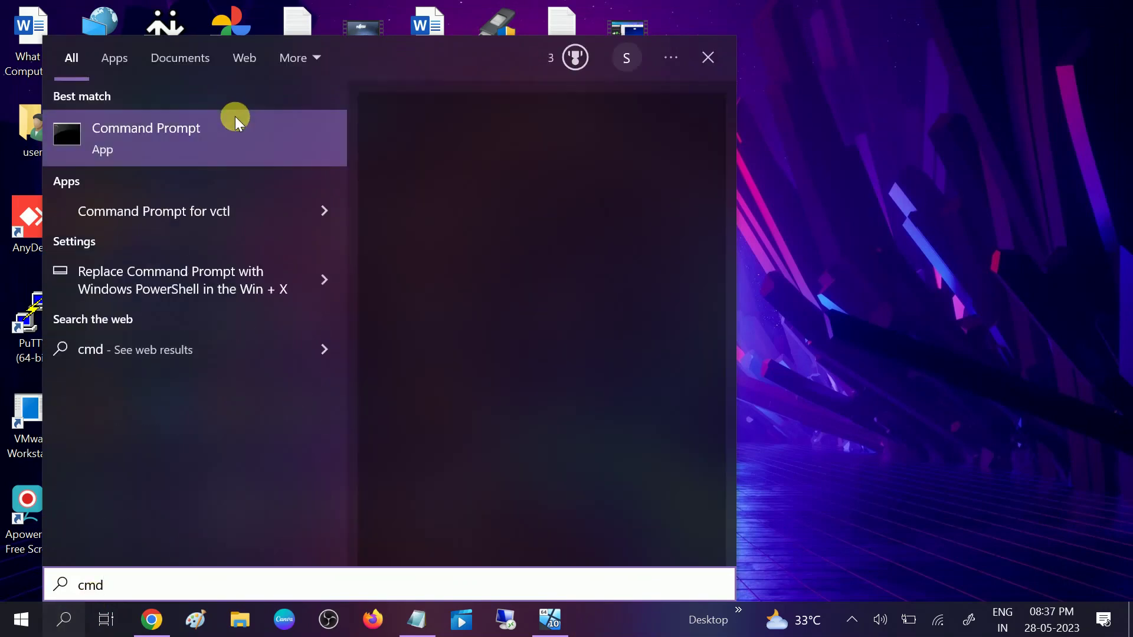
pyautogui.rightClick(265, 141)
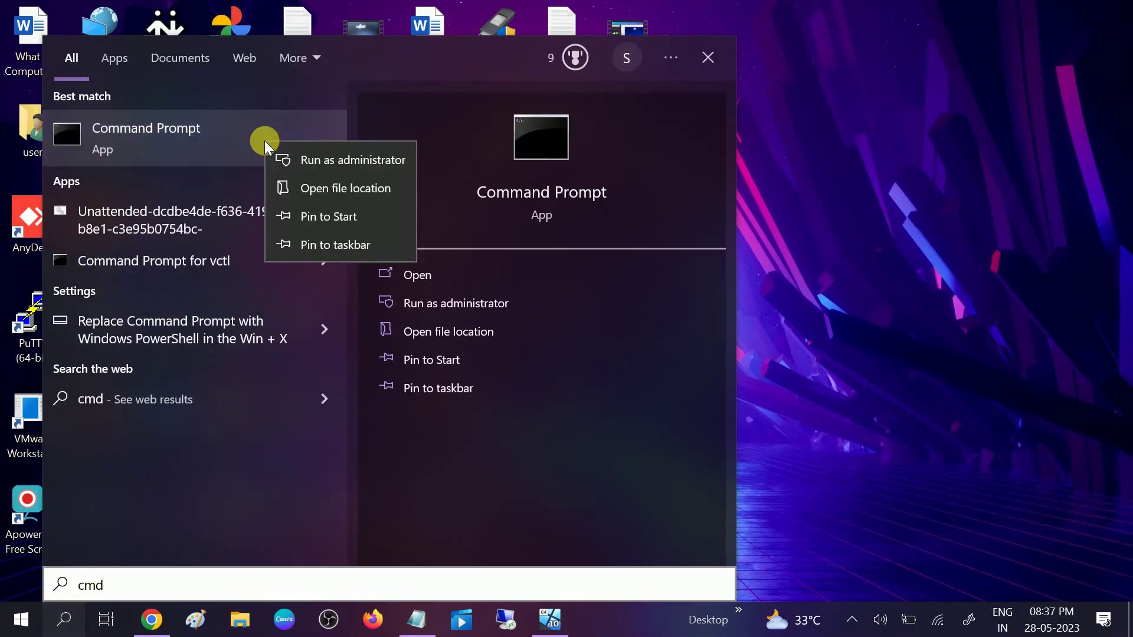
pyautogui.press('Escape')
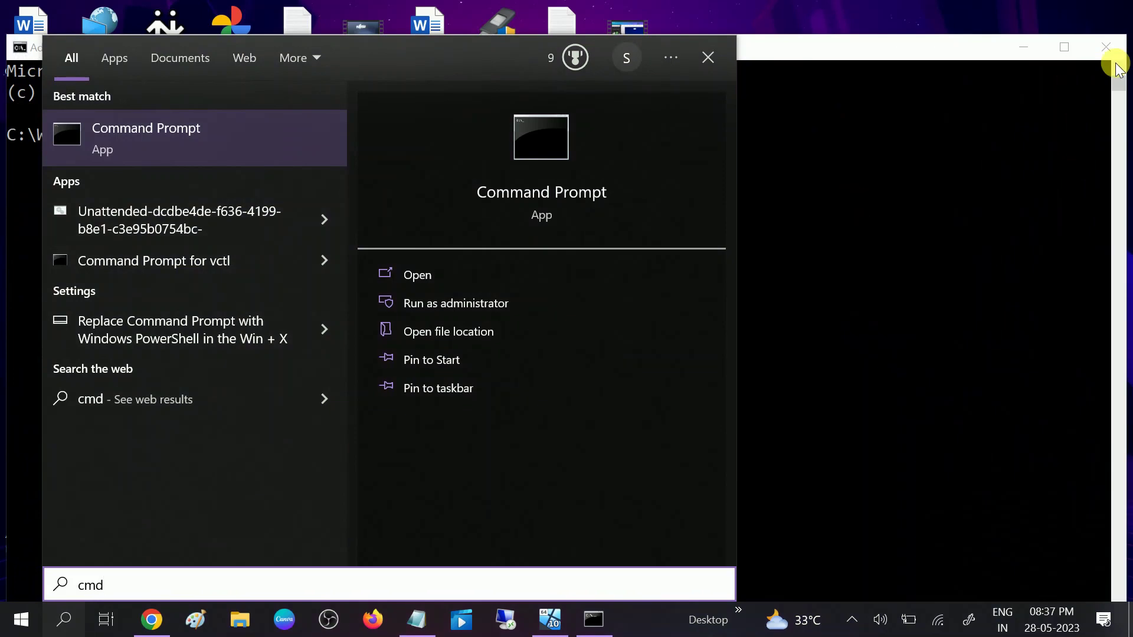
pyautogui.click(1078, 51)
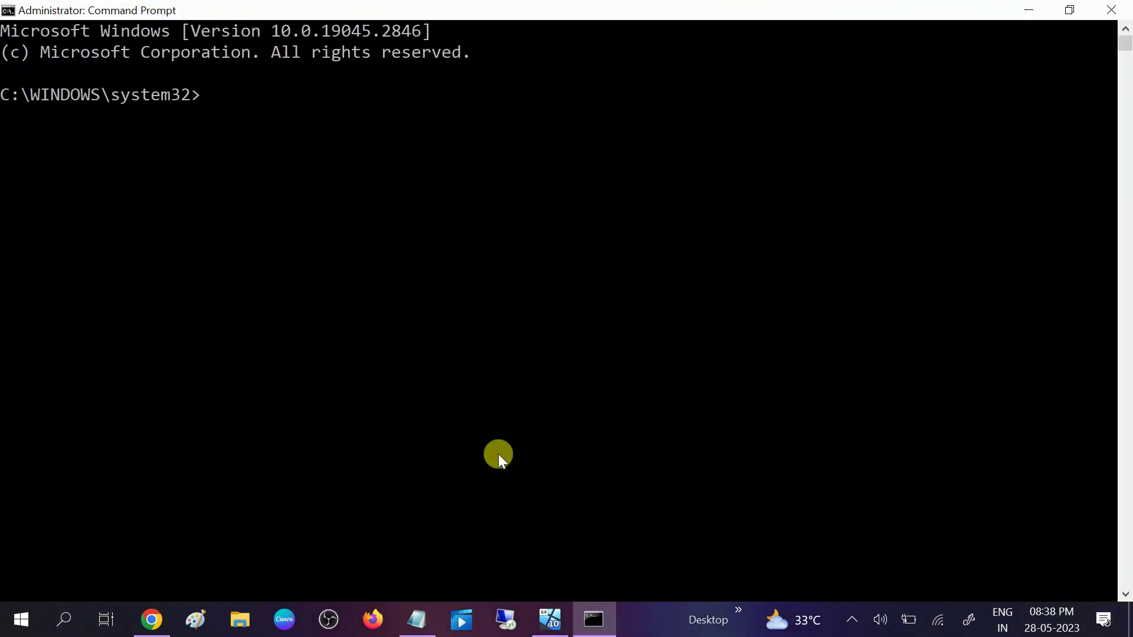
pyautogui.click(417, 620)
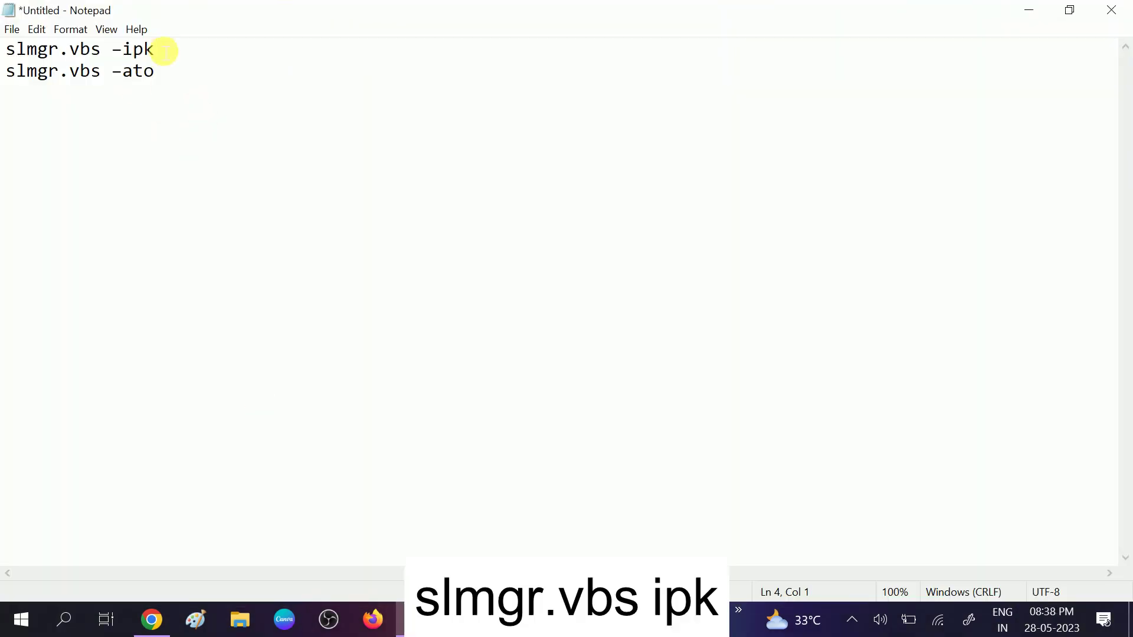
# Step: Copy the slmgr.vbs -ipk line from the Notepad notes and return to the console
pyautogui.moveTo(154, 49); pyautogui.dragTo(7, 51)
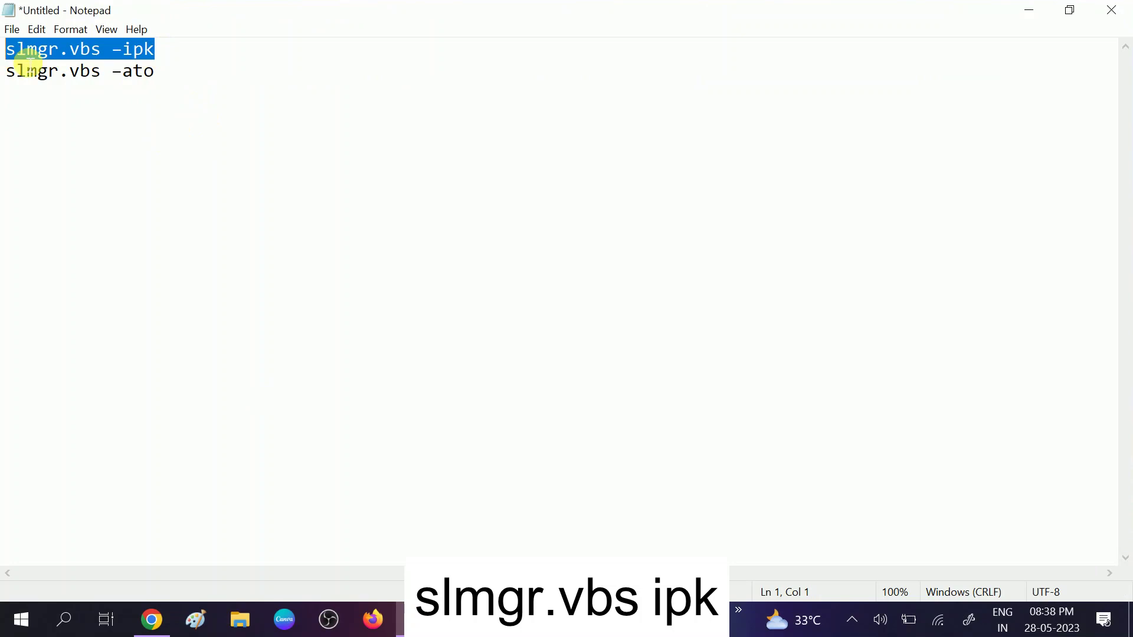
pyautogui.click(1029, 10)
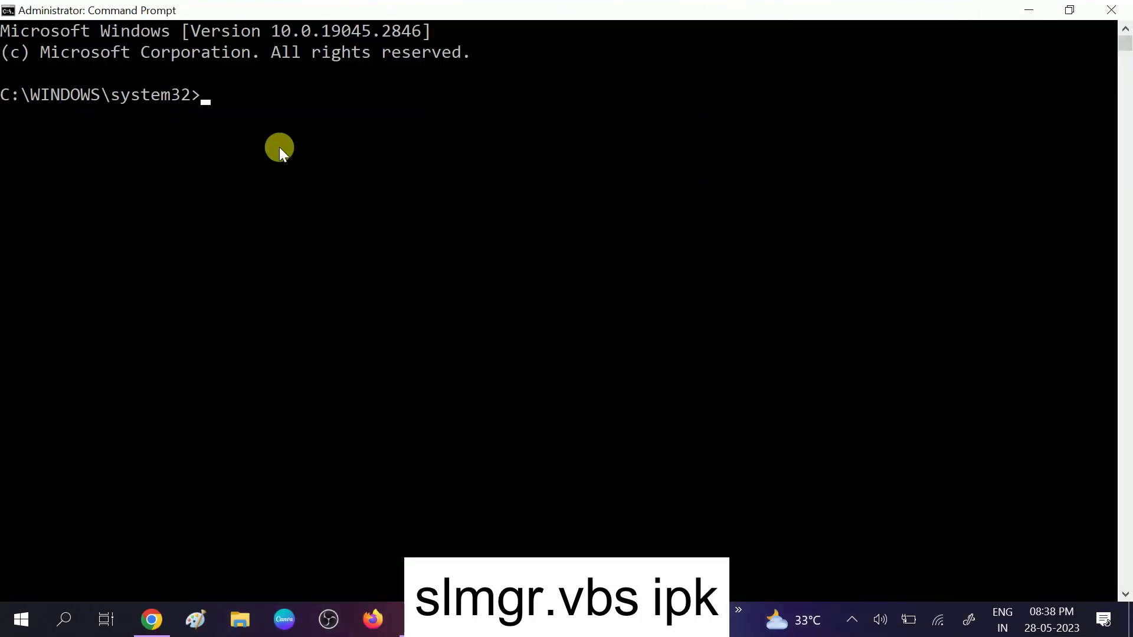
pyautogui.rightClick(279, 144)
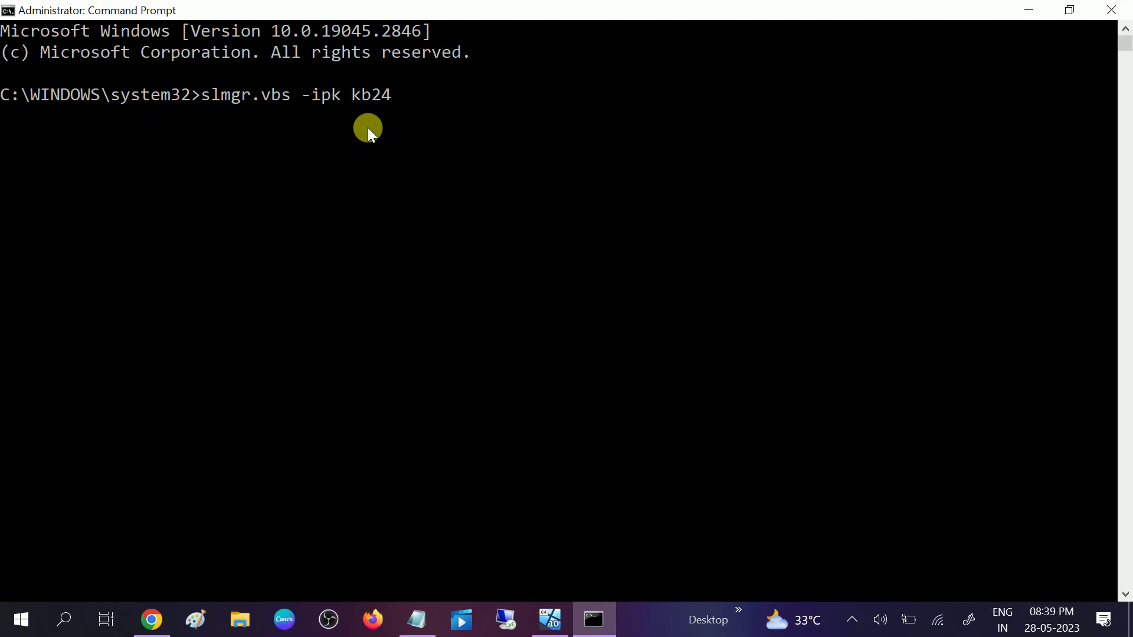
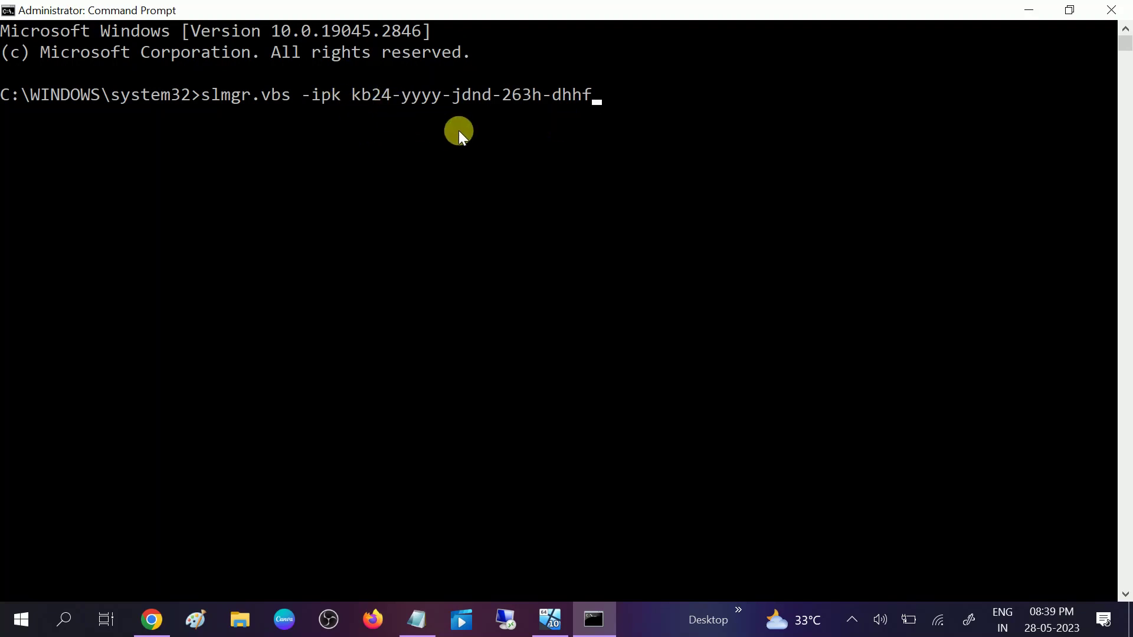
pyautogui.press('Return')
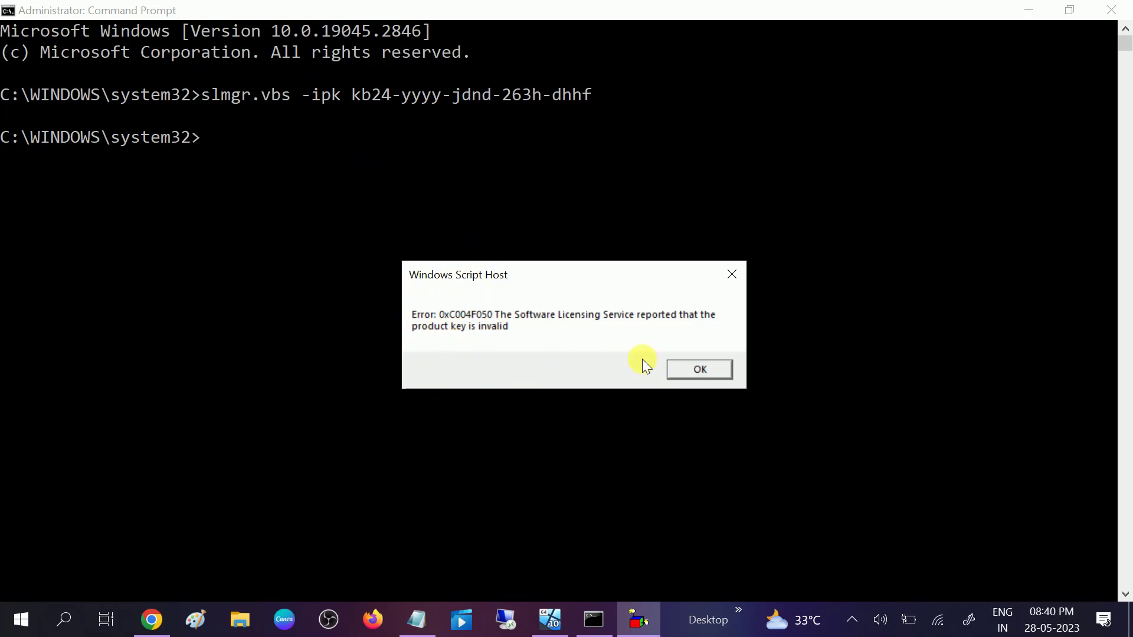
pyautogui.click(705, 368)
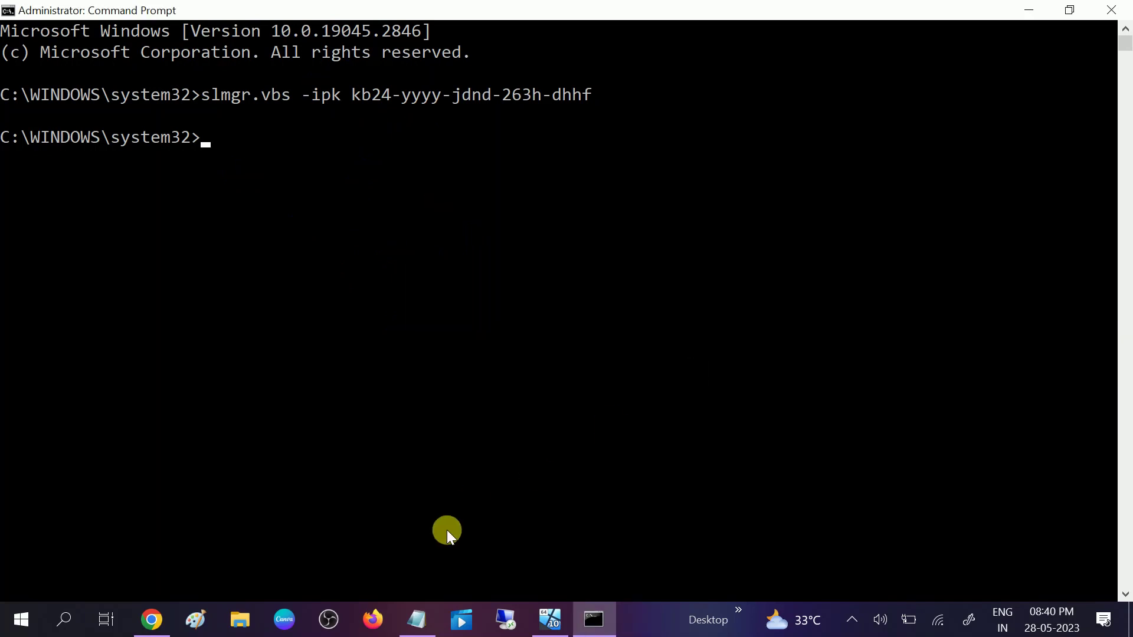
# Step: Copy slmgr.vbs -ato from the notes and paste it at the command prompt
pyautogui.click(416, 619)
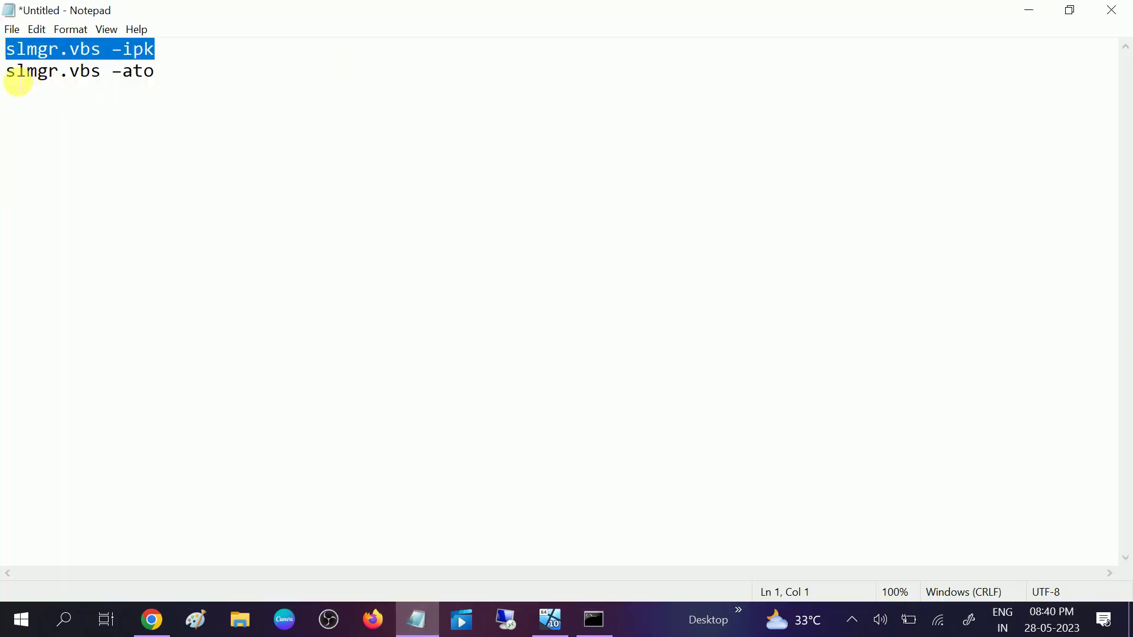
pyautogui.moveTo(7, 73); pyautogui.dragTo(156, 78)
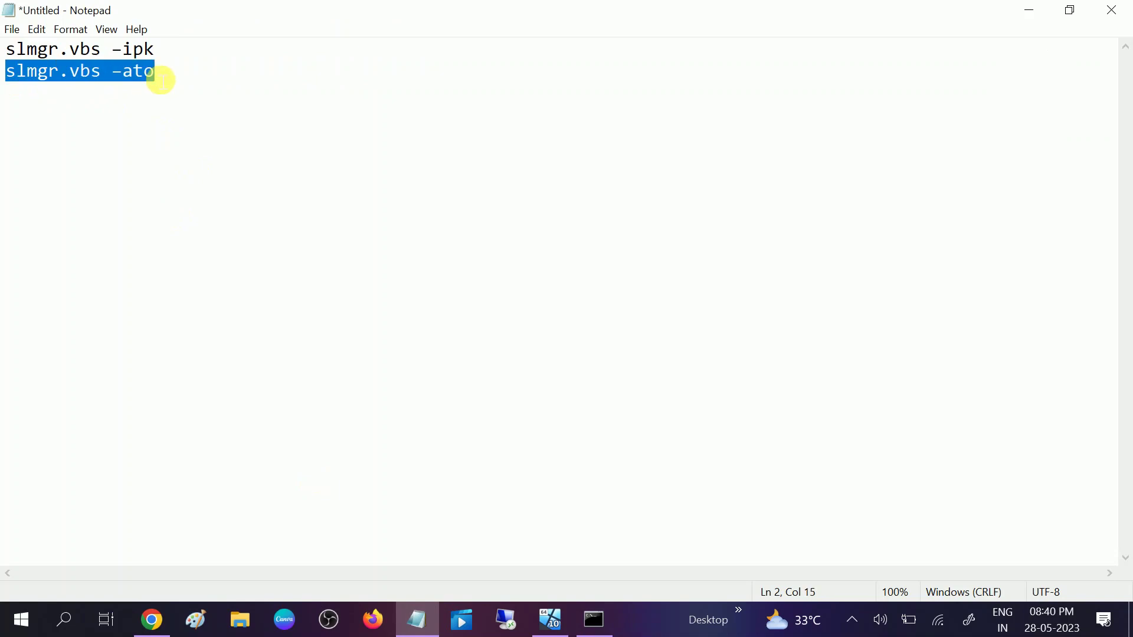
pyautogui.click(1028, 10)
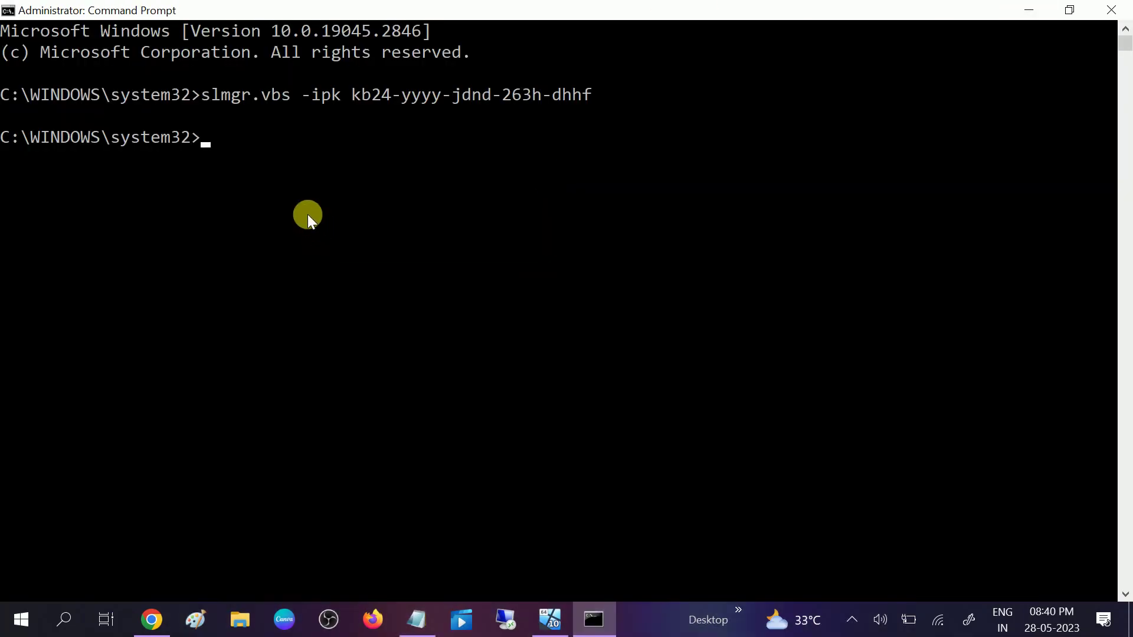
pyautogui.write('slmgr.vbs -ato')
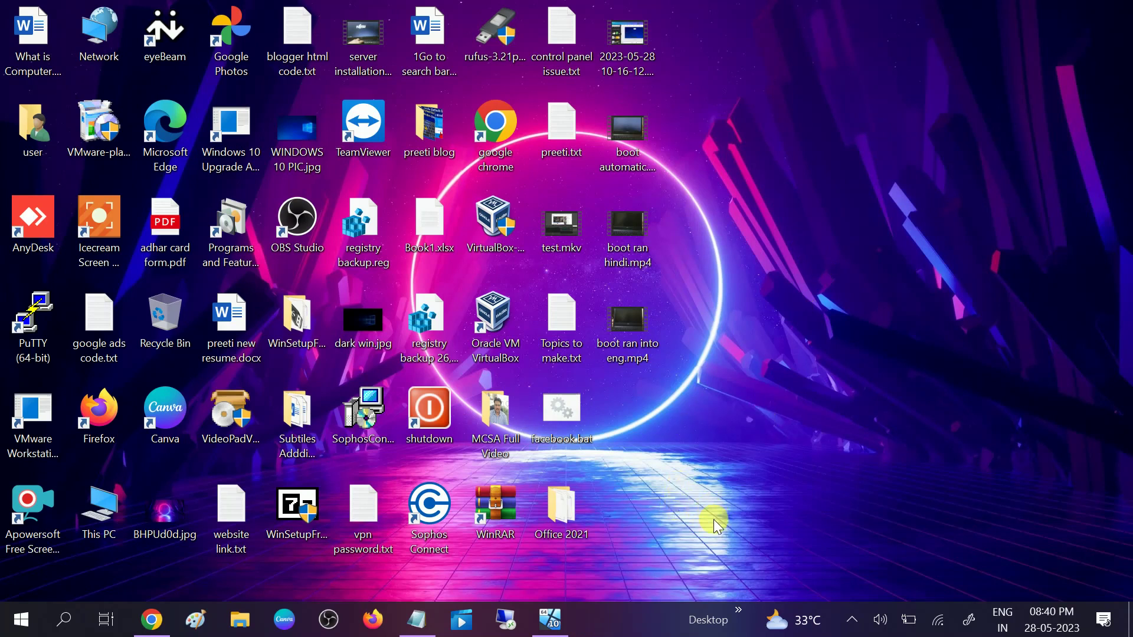
# Step: Launch a fresh Command Prompt as administrator from Windows search
pyautogui.click(59, 624)
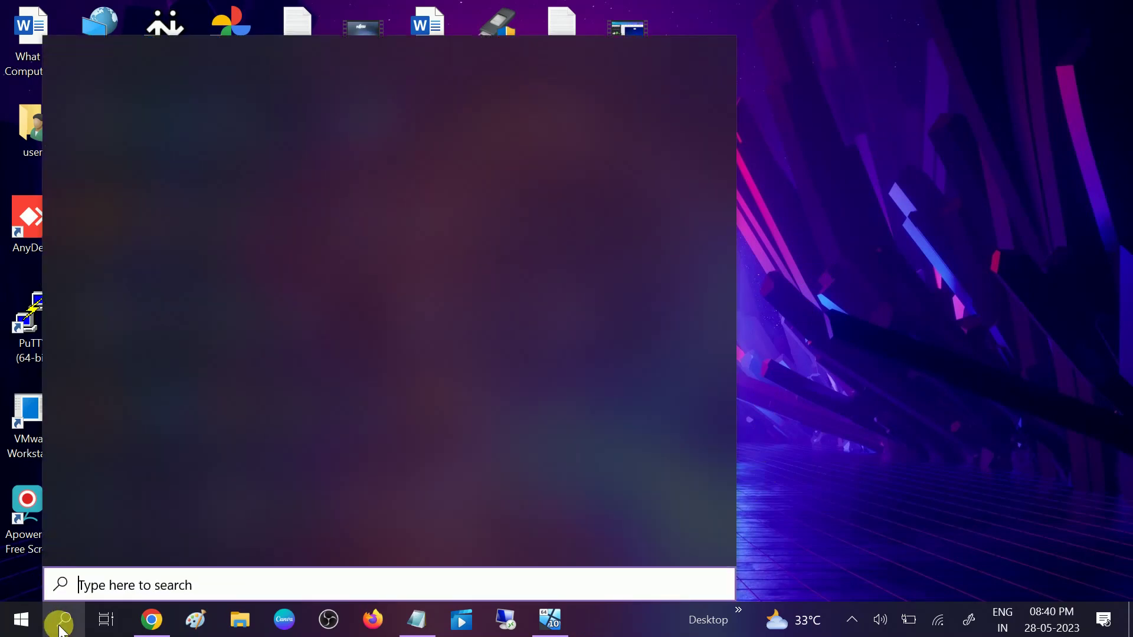
pyautogui.write('cmd')
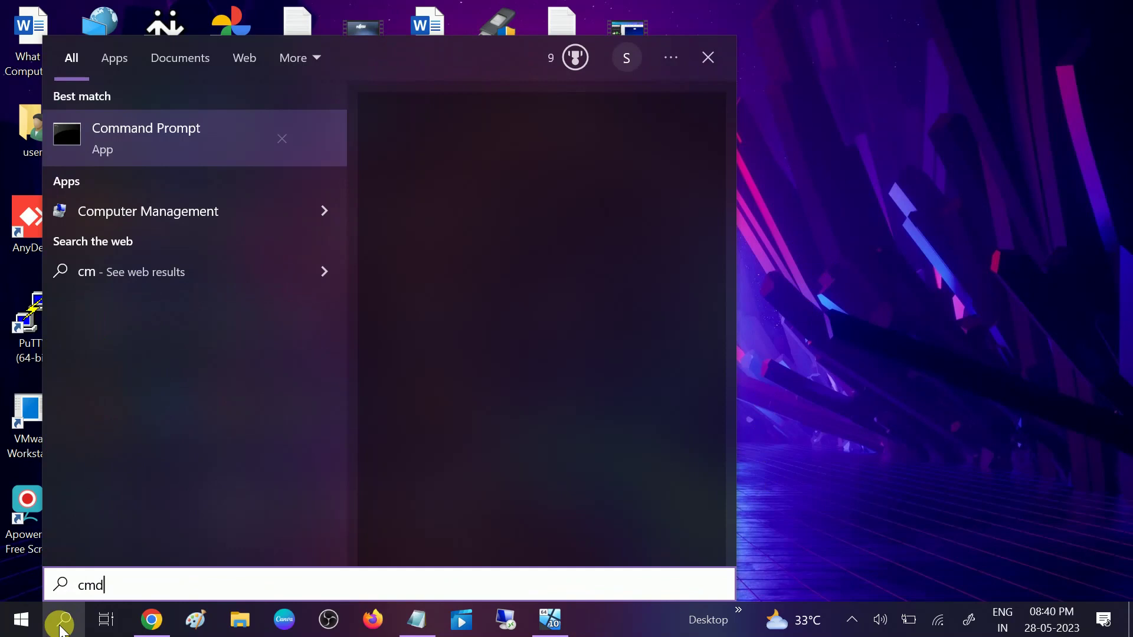
pyautogui.click(468, 304)
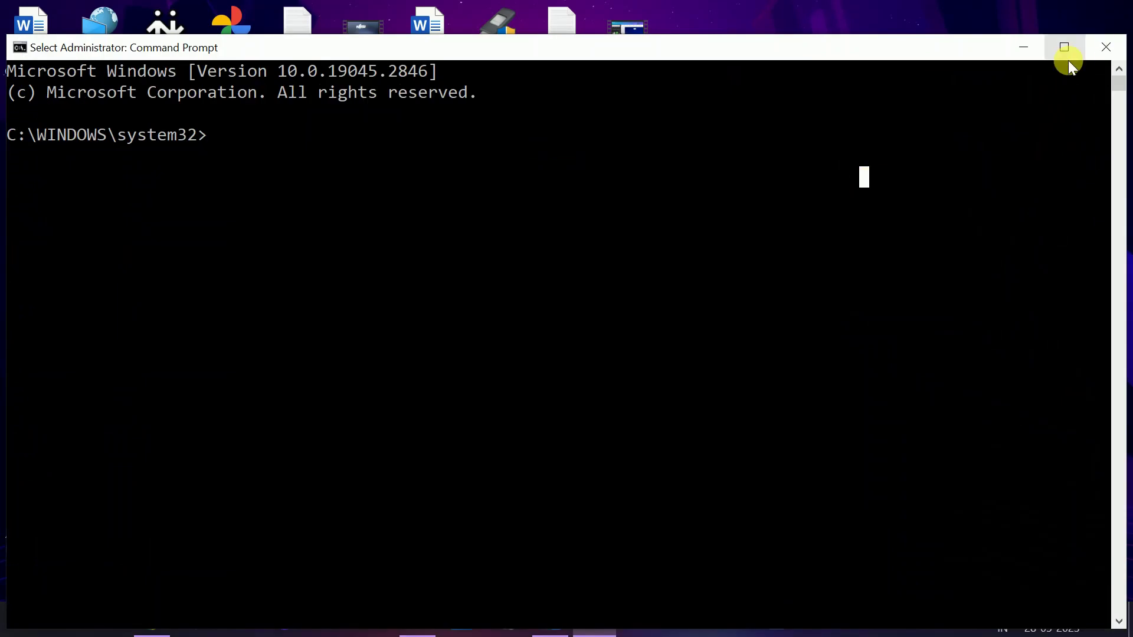
# Step: Run sfc /scannow in the maximized console and cancel it at 14% with Ctrl+C
pyautogui.click(1066, 48)
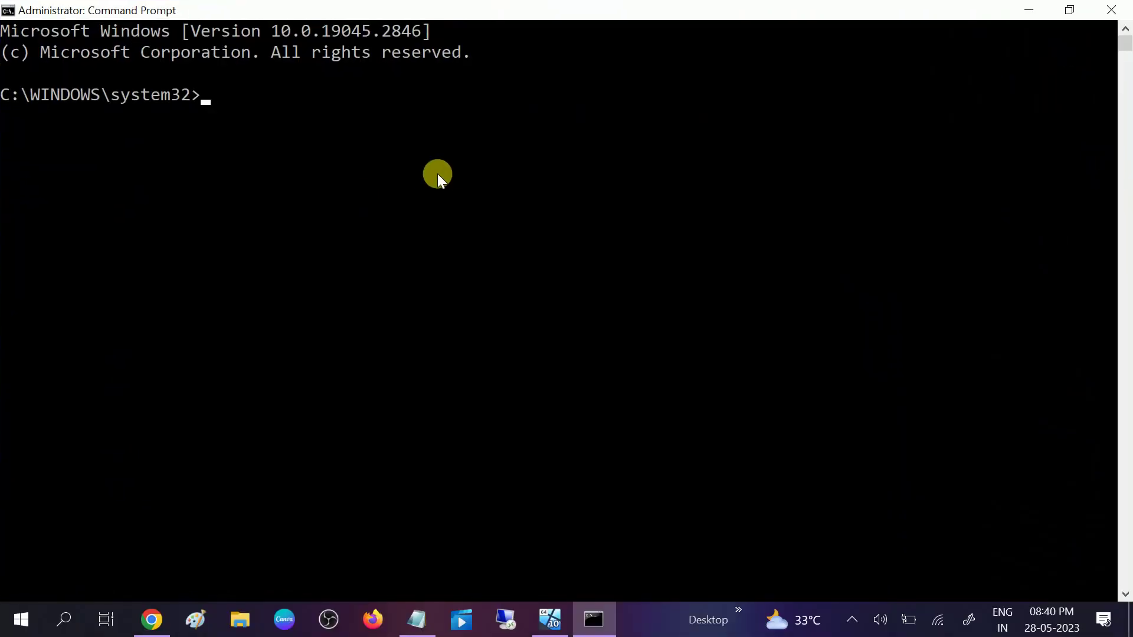
pyautogui.write('sfc ')
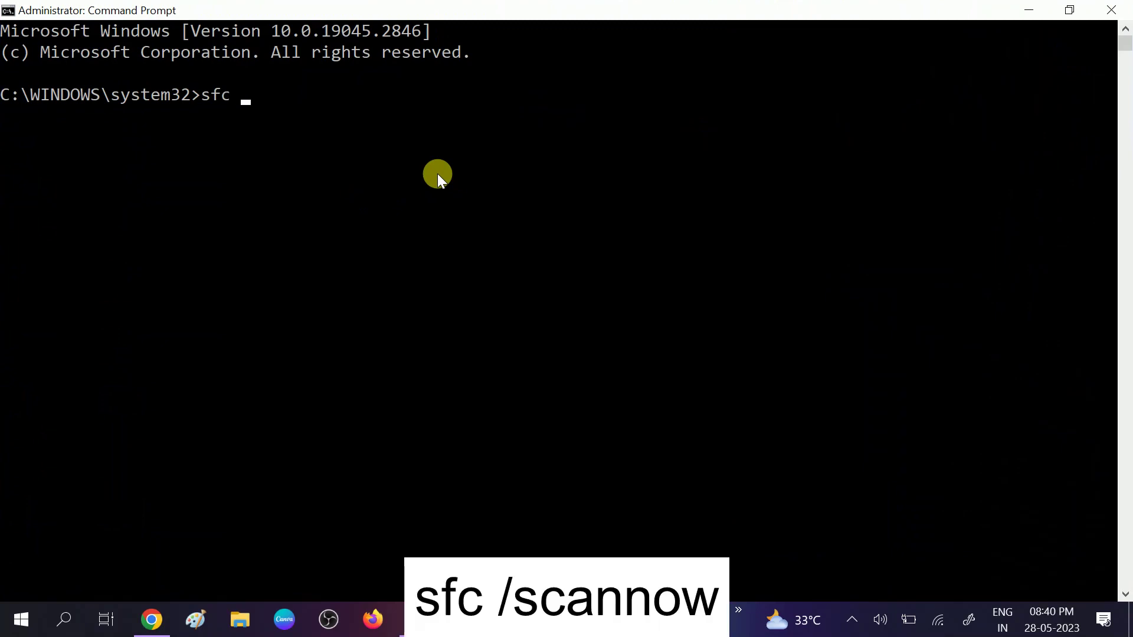
pyautogui.write('/sca')
pyautogui.write('nnow')
pyautogui.press('Return')
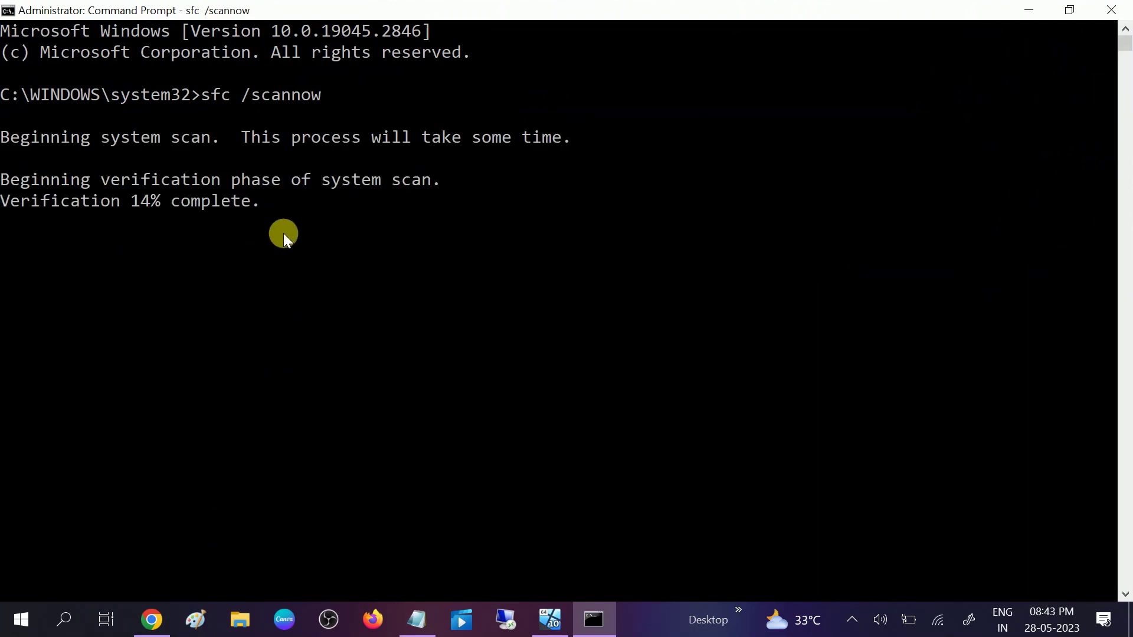
pyautogui.hotkey('ctrl', 'c')
pyautogui.click(416, 619)
# Step: Run DISM /Online /Cleanup-Image /RestoreHealth from the notes, then close the console
pyautogui.moveTo(9, 141); pyautogui.dragTo(369, 168)
pyautogui.hotkey('ctrl', 'c')
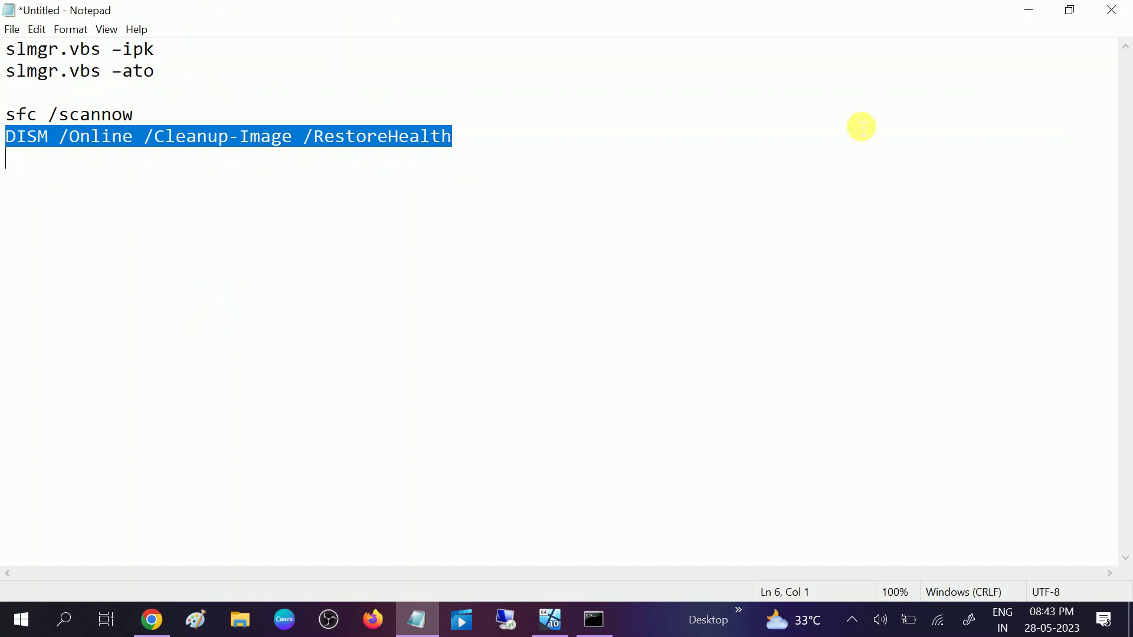
pyautogui.click(1026, 11)
pyautogui.rightClick(336, 294)
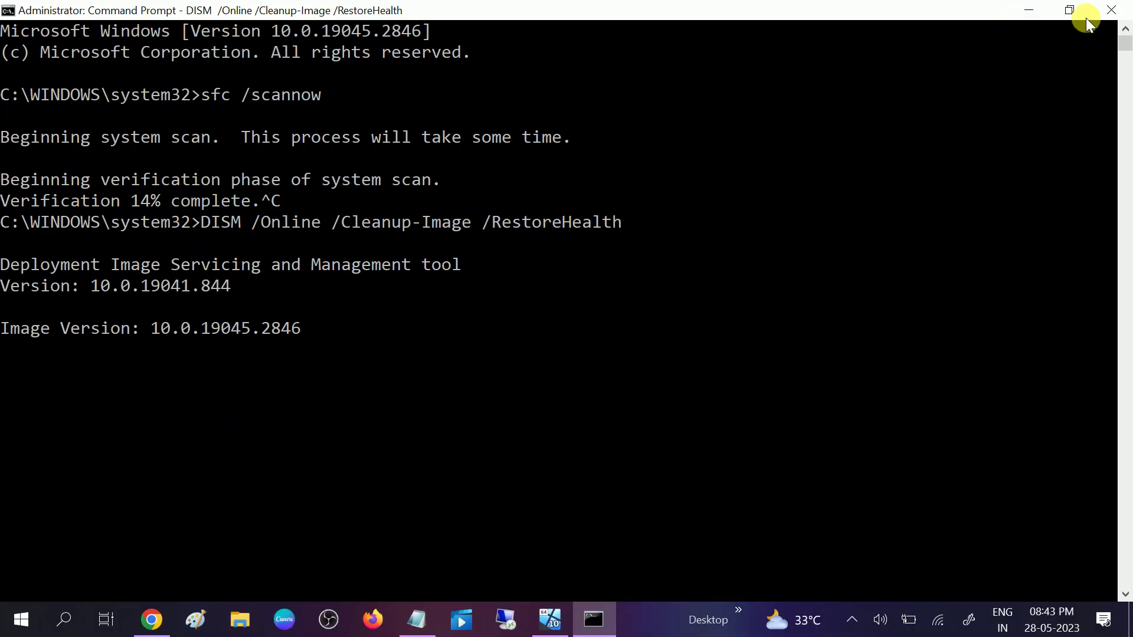
pyautogui.click(1109, 11)
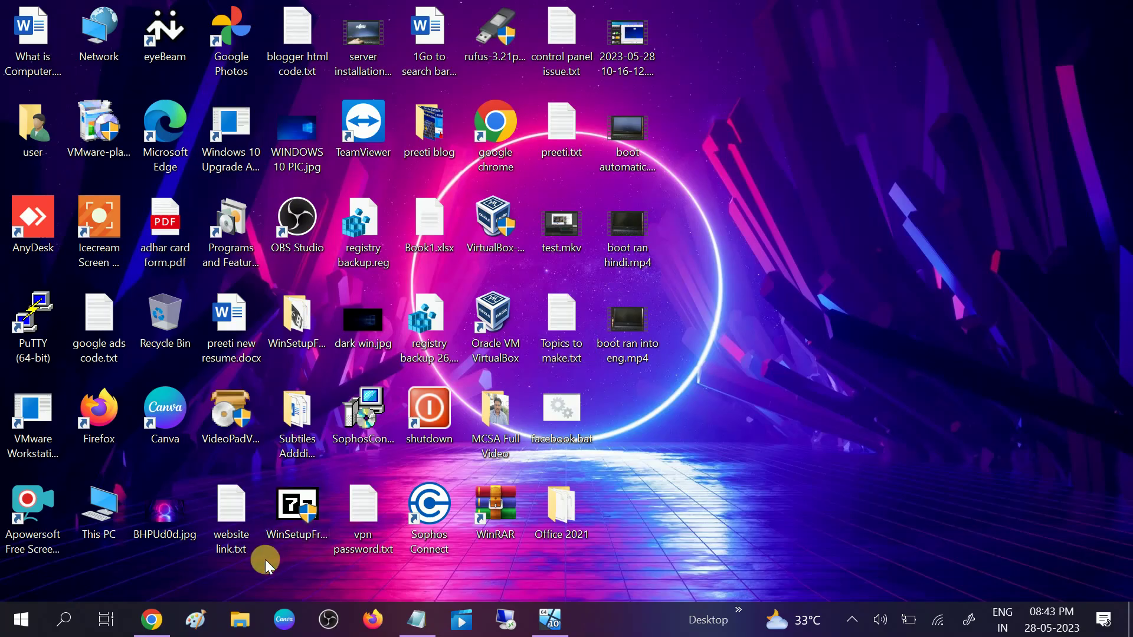
# Step: Briefly select the sfc /scannow line in Notepad, then minimize it to show the desktop
pyautogui.click(416, 620)
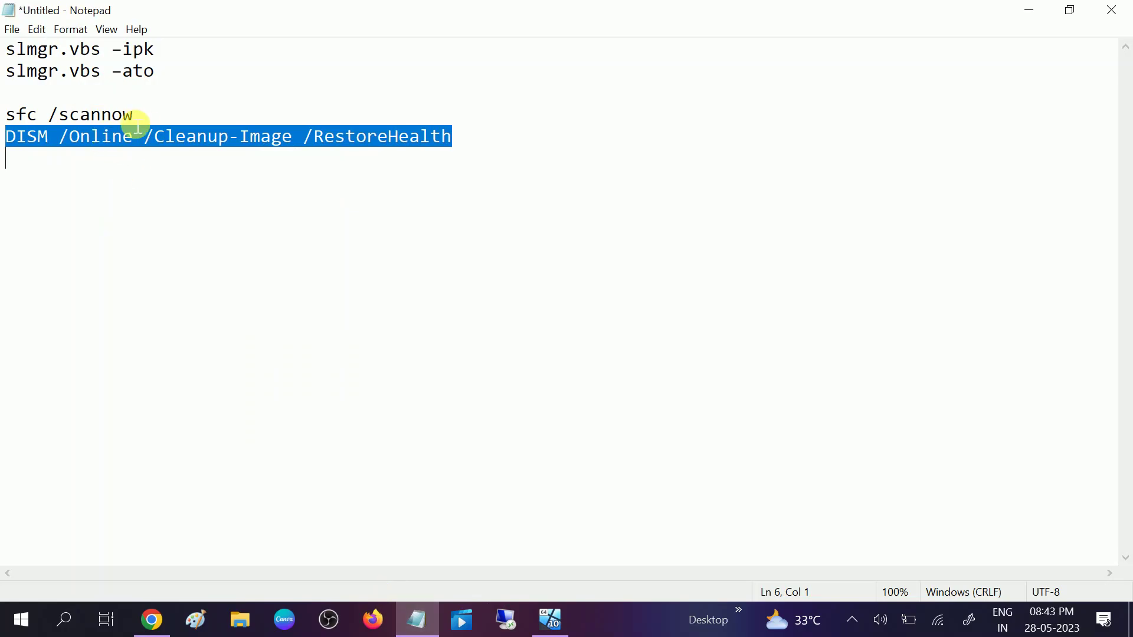
pyautogui.moveTo(135, 115); pyautogui.dragTo(5, 114)
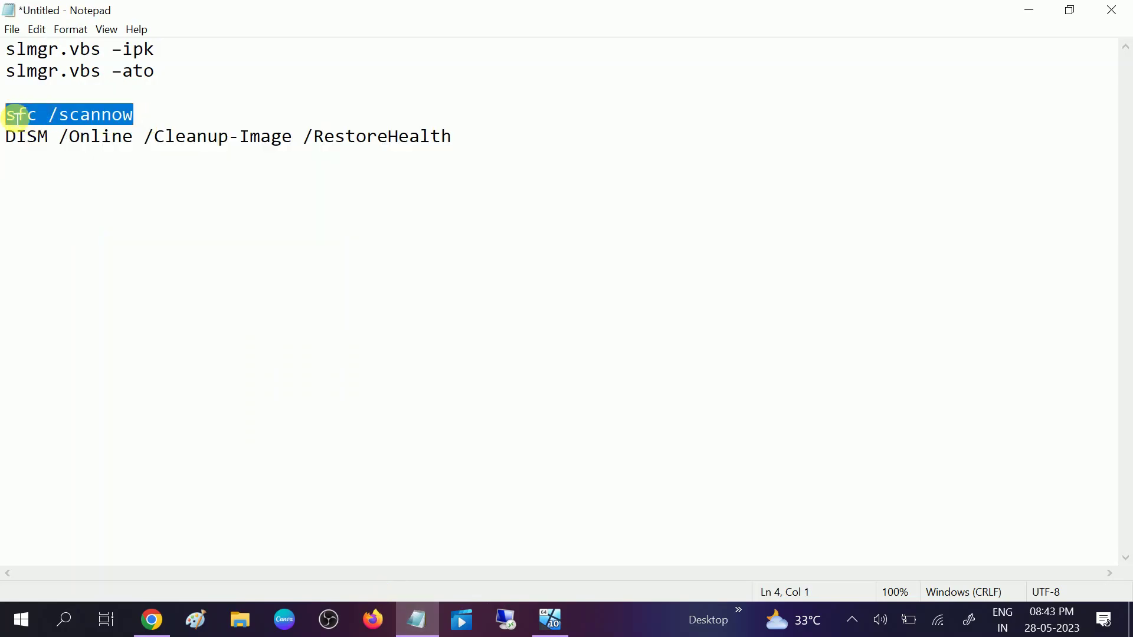
pyautogui.click(167, 115)
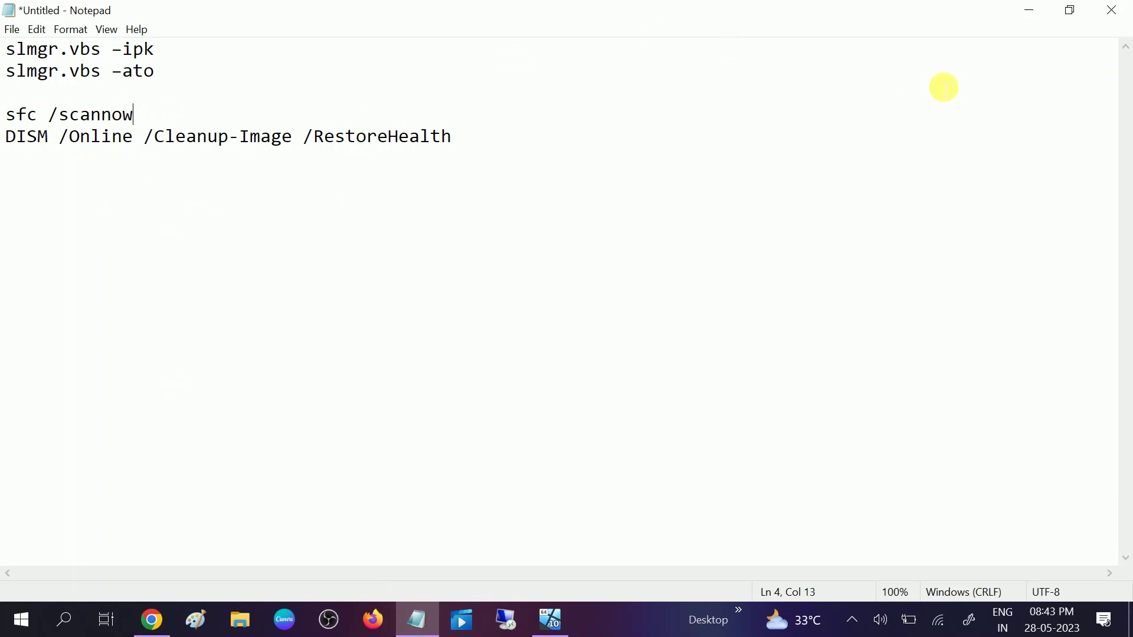
pyautogui.click(1028, 10)
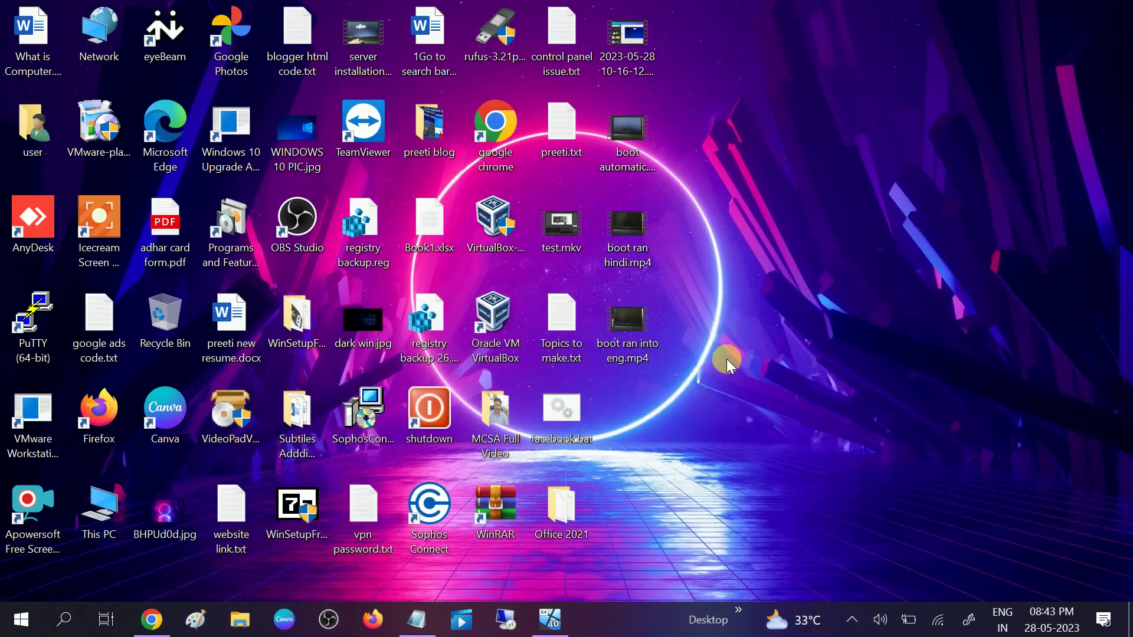
# Step: Reach Update & Security from Start > Settings
pyautogui.click(17, 622)
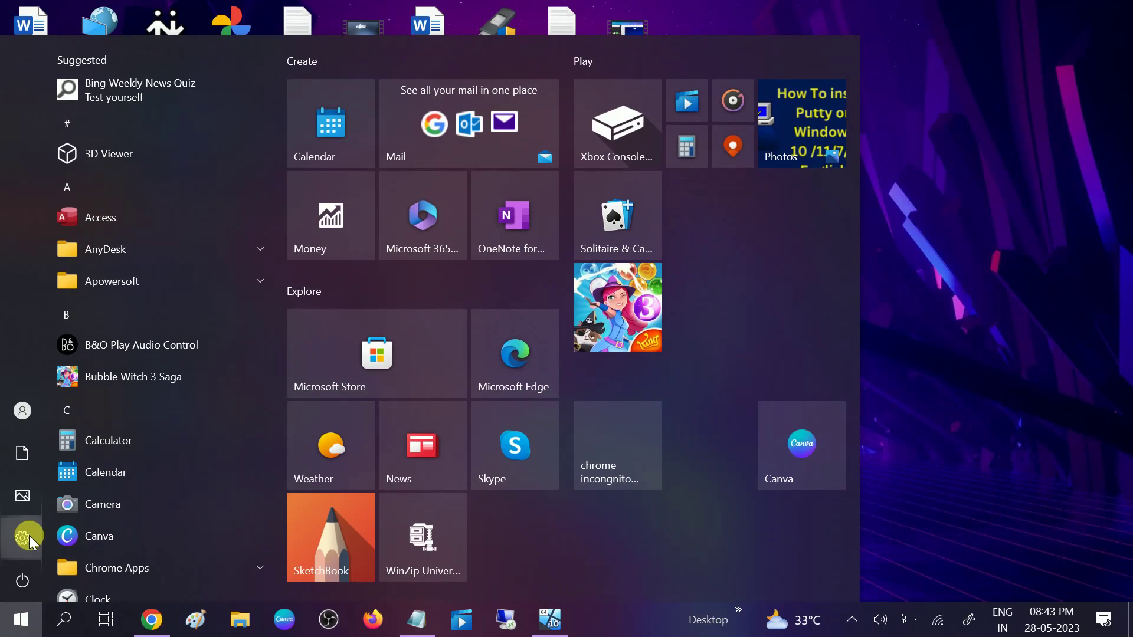
pyautogui.moveTo(24, 538)
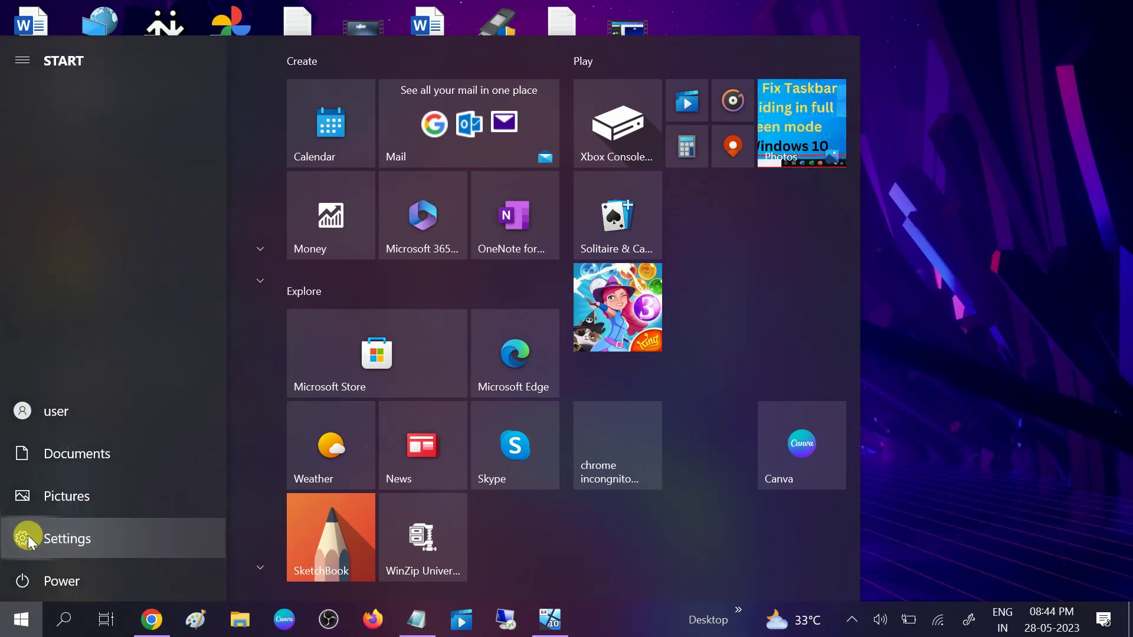
pyautogui.click(27, 536)
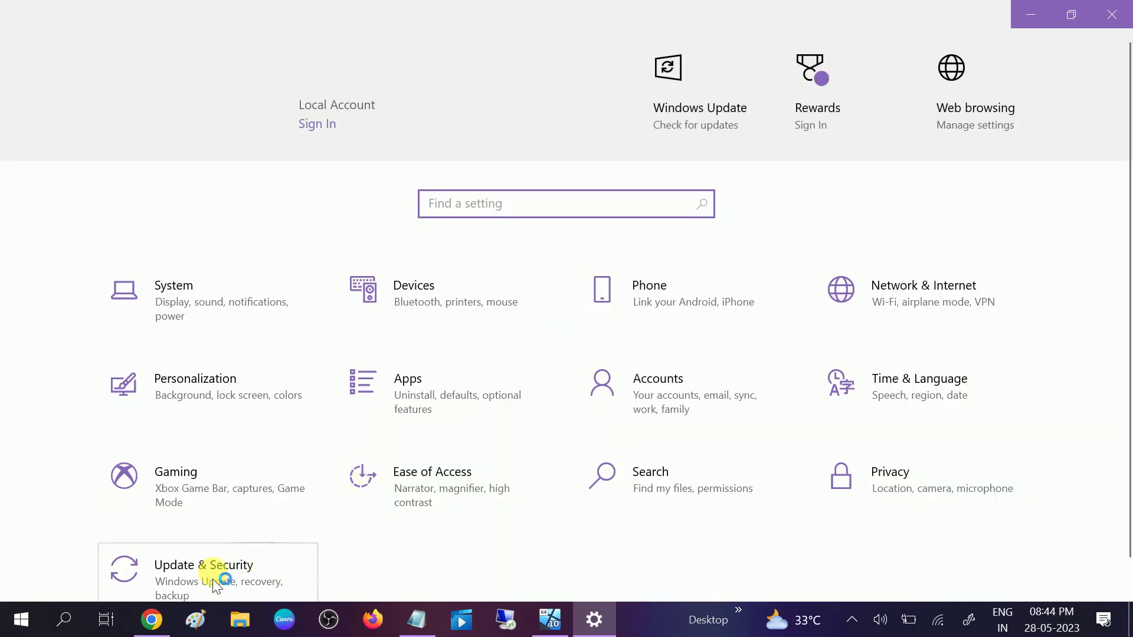
pyautogui.click(272, 581)
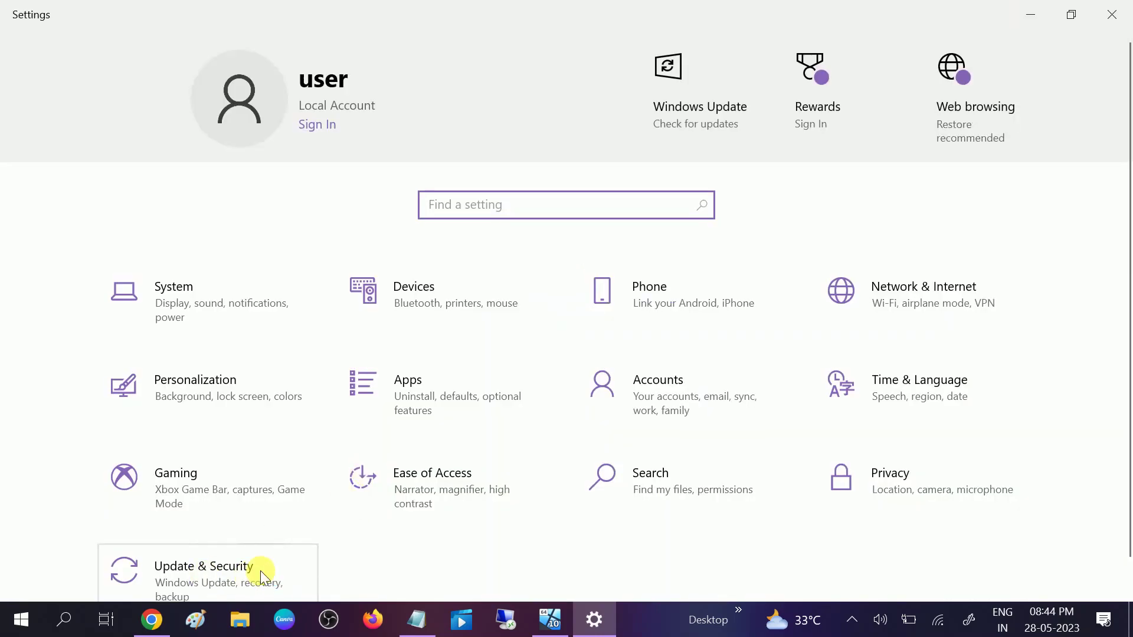
pyautogui.click(260, 571)
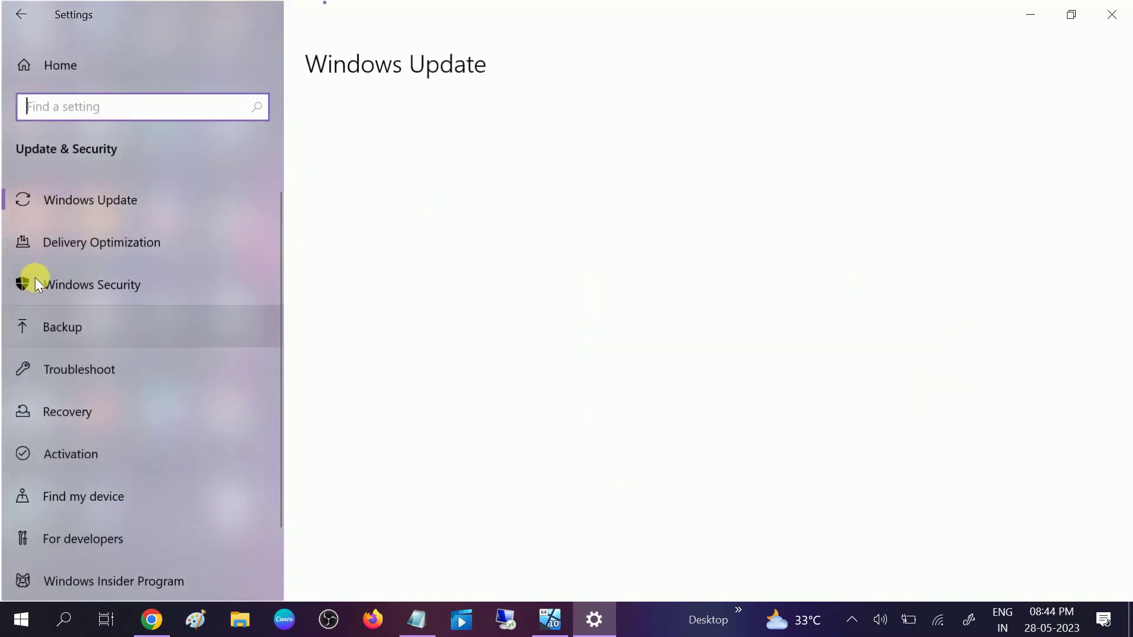
# Step: Show the Activation page and start changing the product key
pyautogui.click(88, 461)
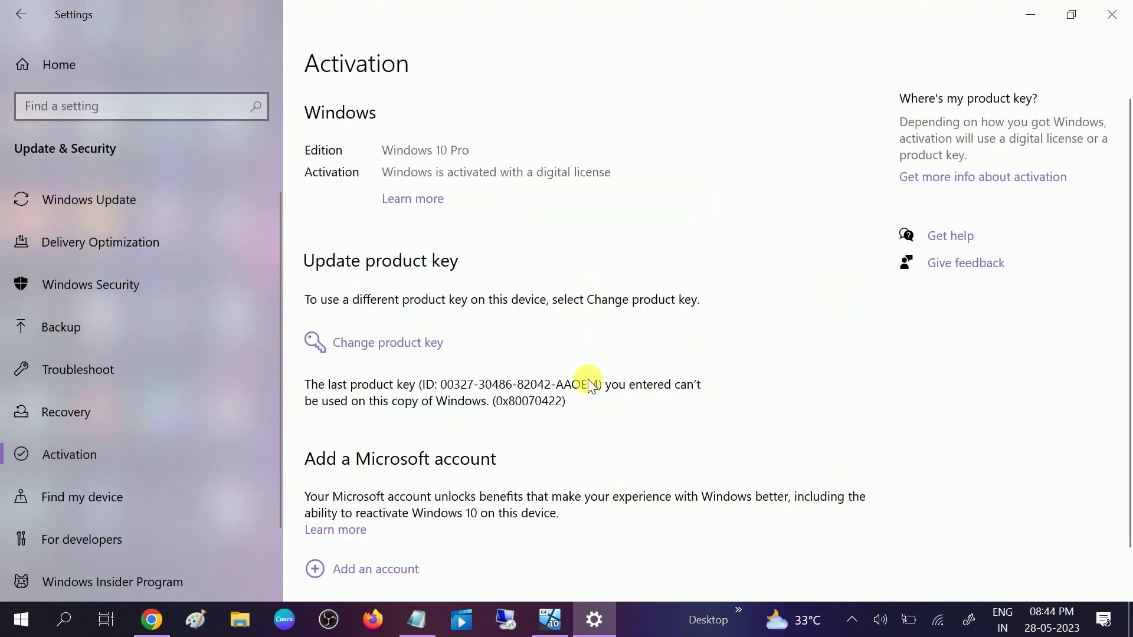
pyautogui.click(401, 344)
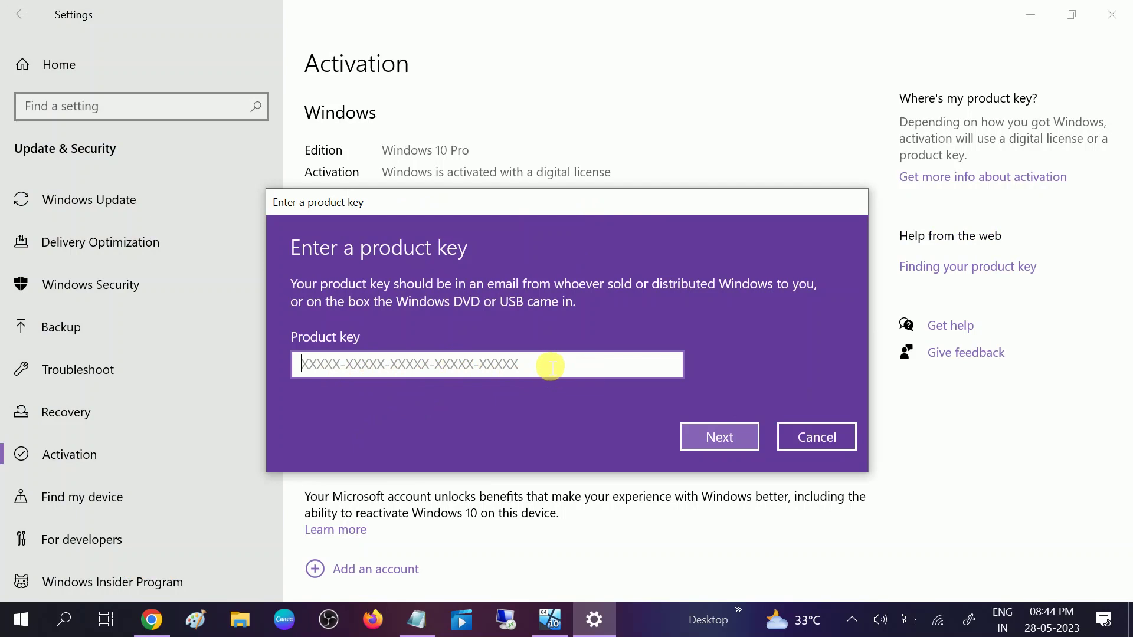
# Step: Keep the Enter a product key dialog open with its key field empty
pyautogui.click(486, 464)
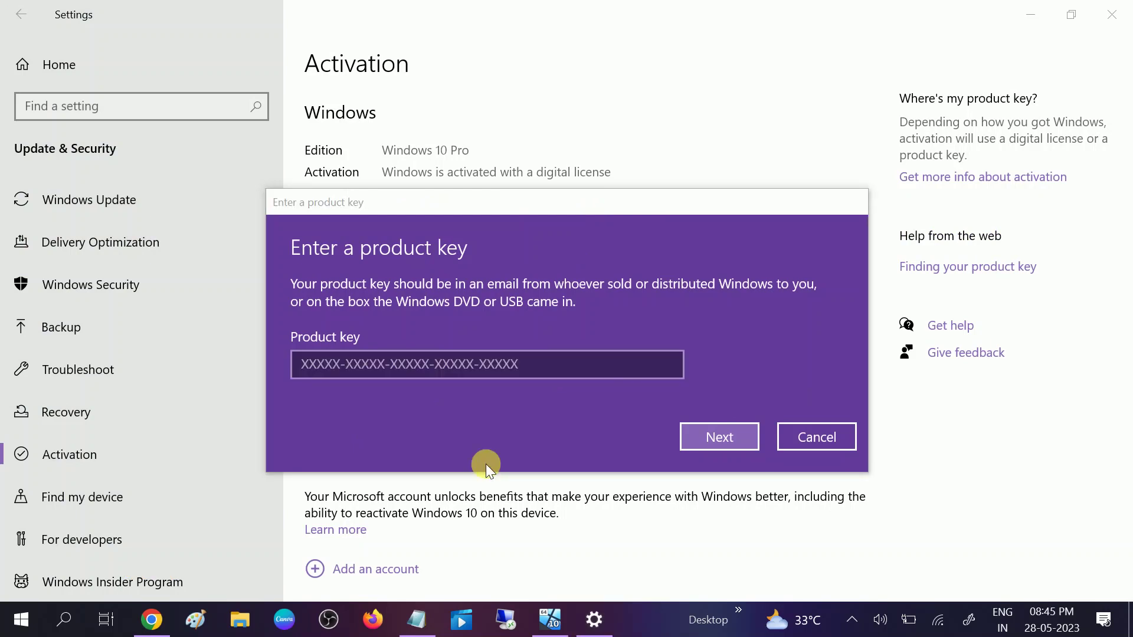
pyautogui.press('super+r')
pyautogui.moveTo(249, 410); pyautogui.dragTo(525, 421)
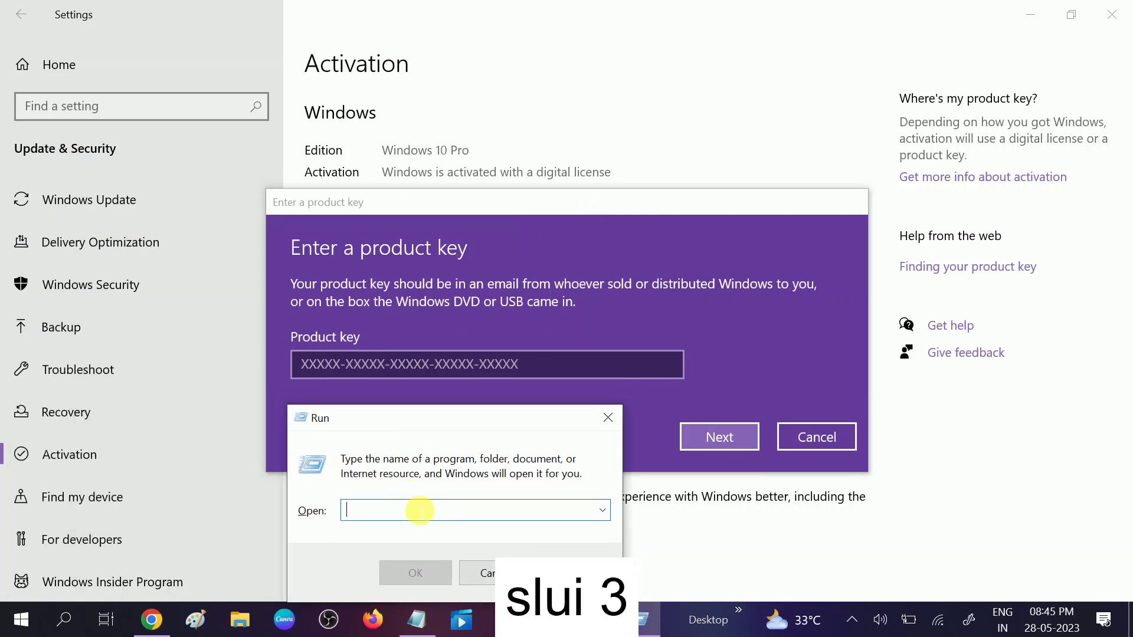
pyautogui.write('slui')
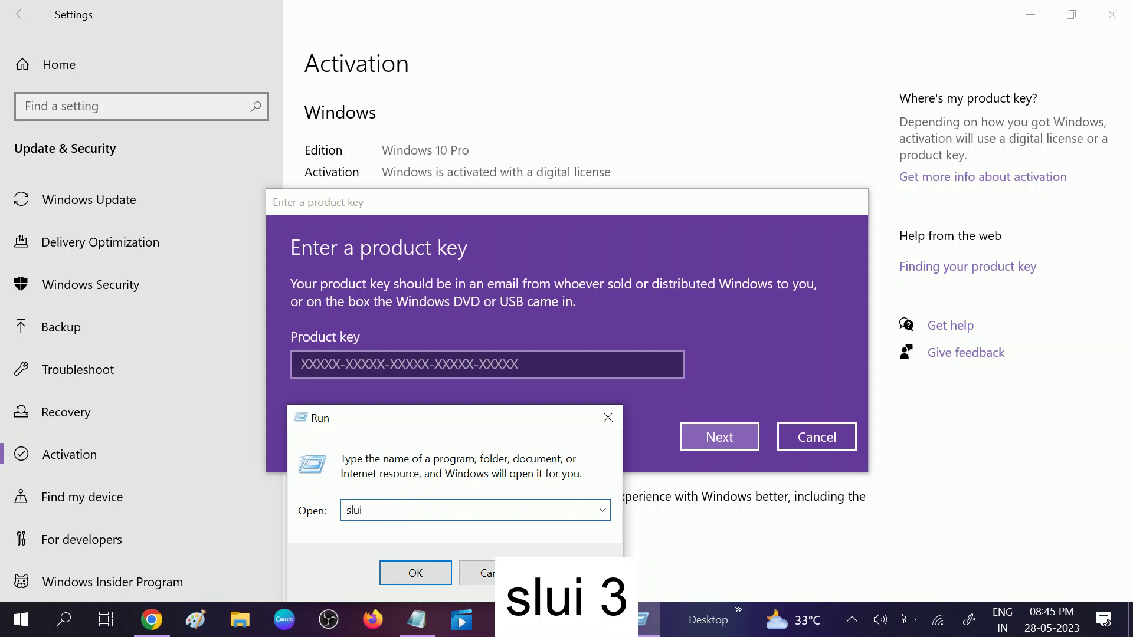
pyautogui.write(' 3')
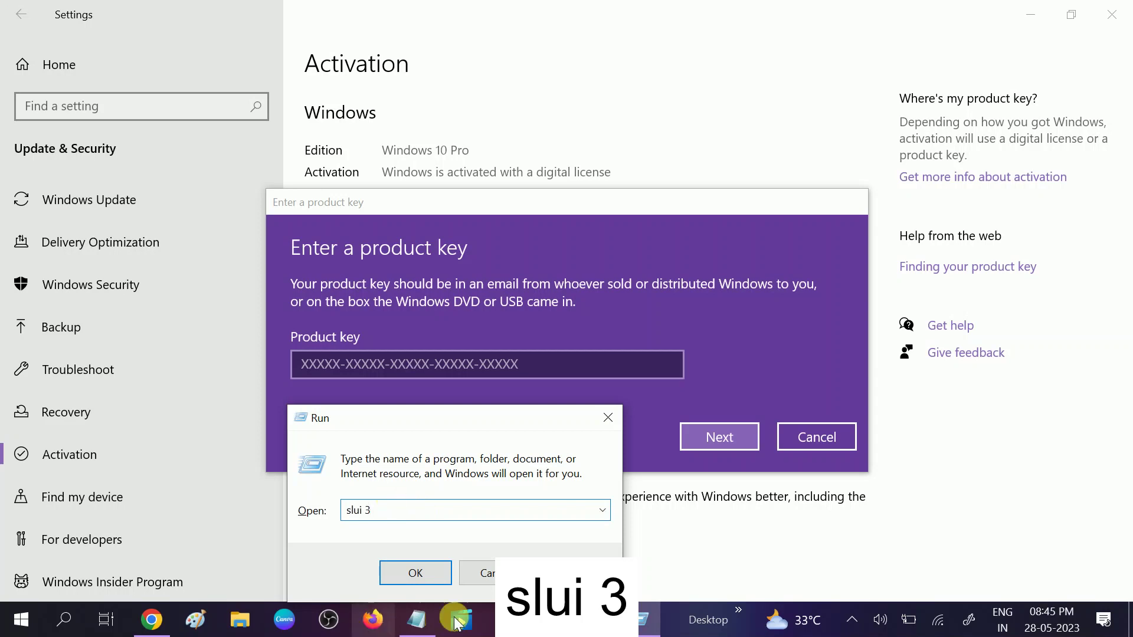
pyautogui.click(415, 574)
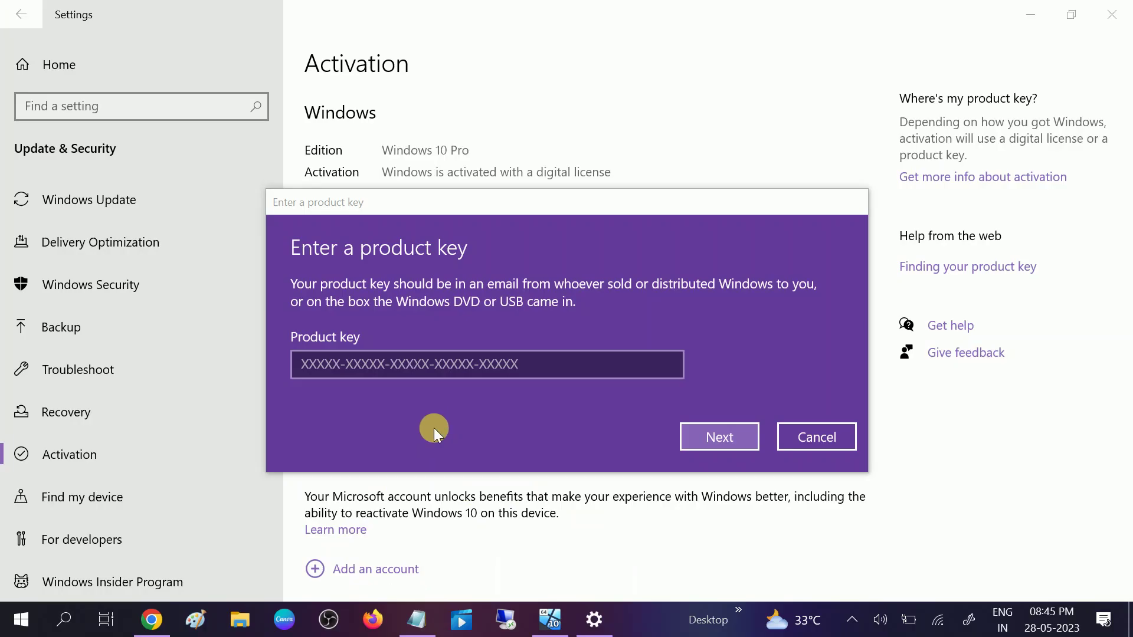
# Step: Cancel the Enter a product key dialog and close Settings, leaving the Windows 10 desktop
pyautogui.click(446, 390)
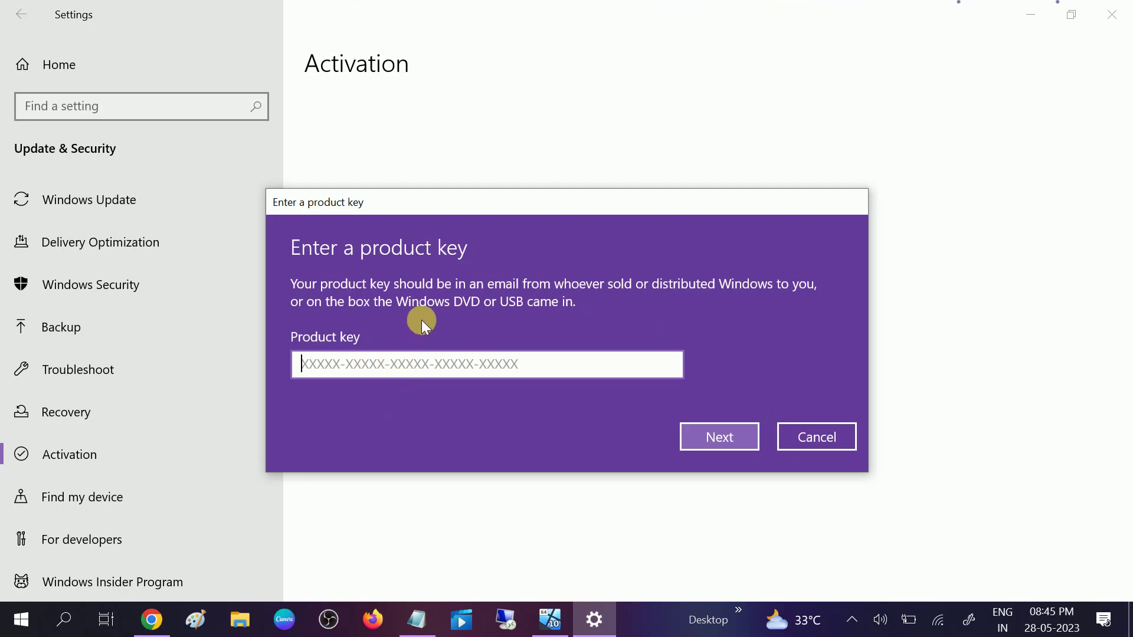
pyautogui.click(803, 437)
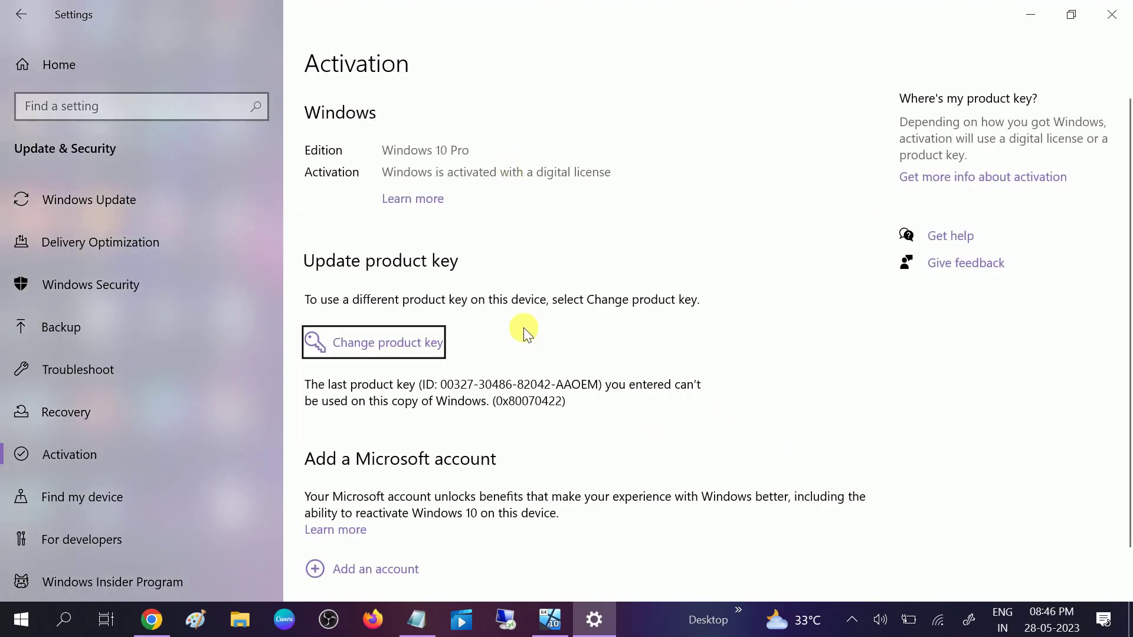
pyautogui.hotkey('alt', 'F4')
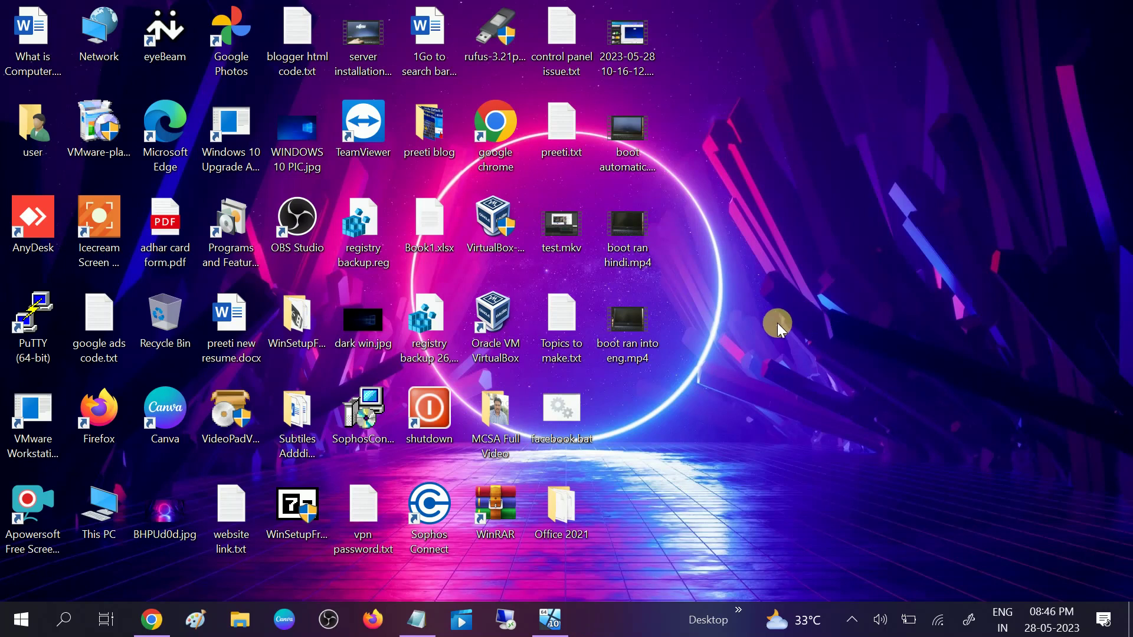